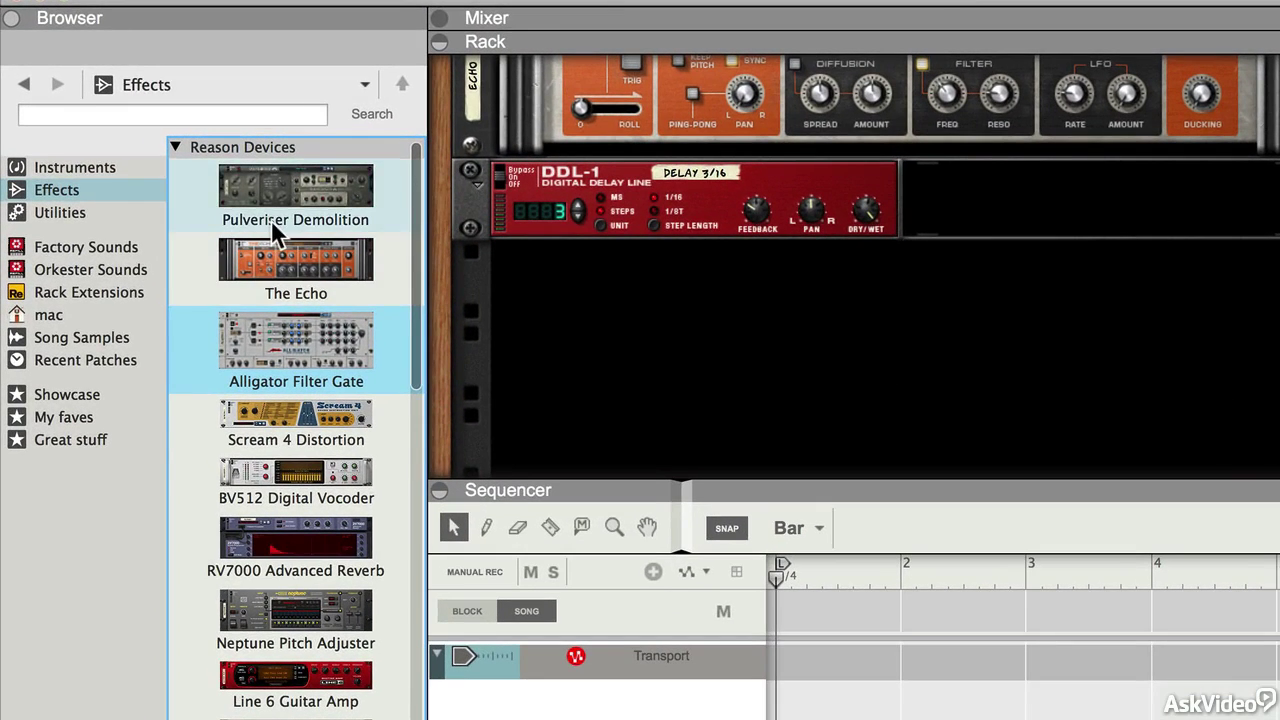
pyautogui.scroll(-5, 271, 220)
pyautogui.scroll(-10, 271, 220)
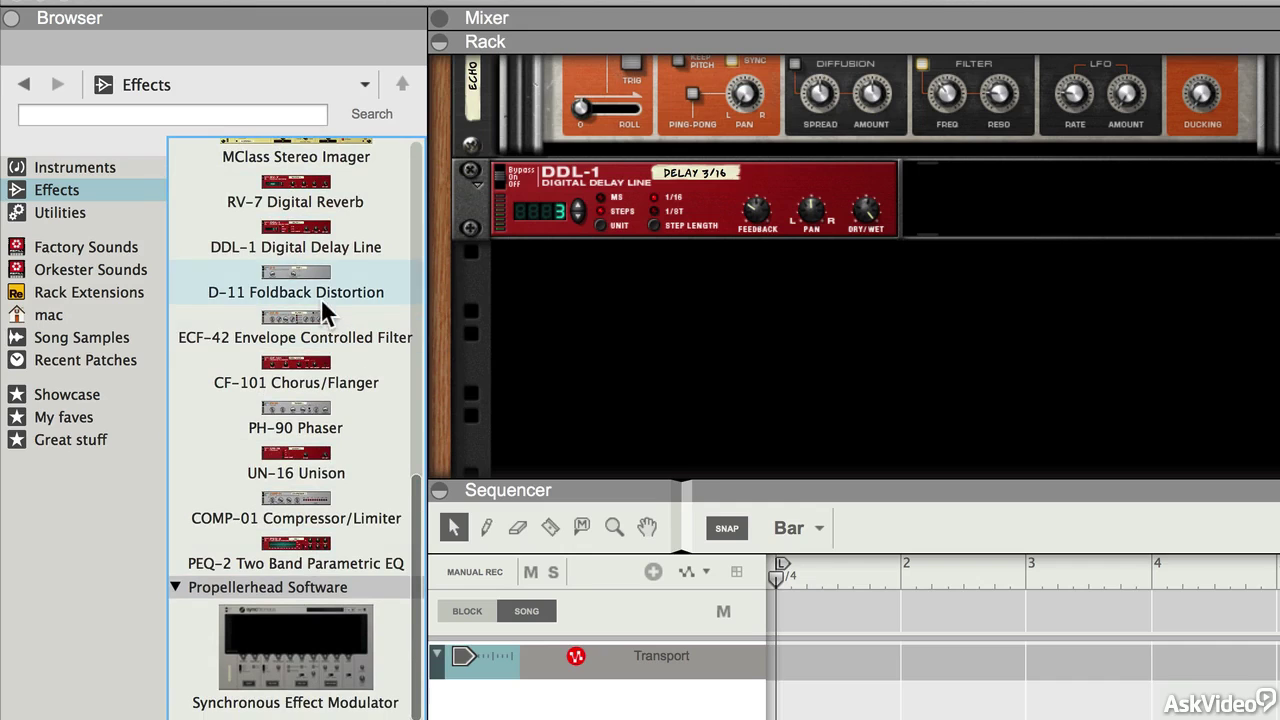
pyautogui.scroll(9, 322, 303)
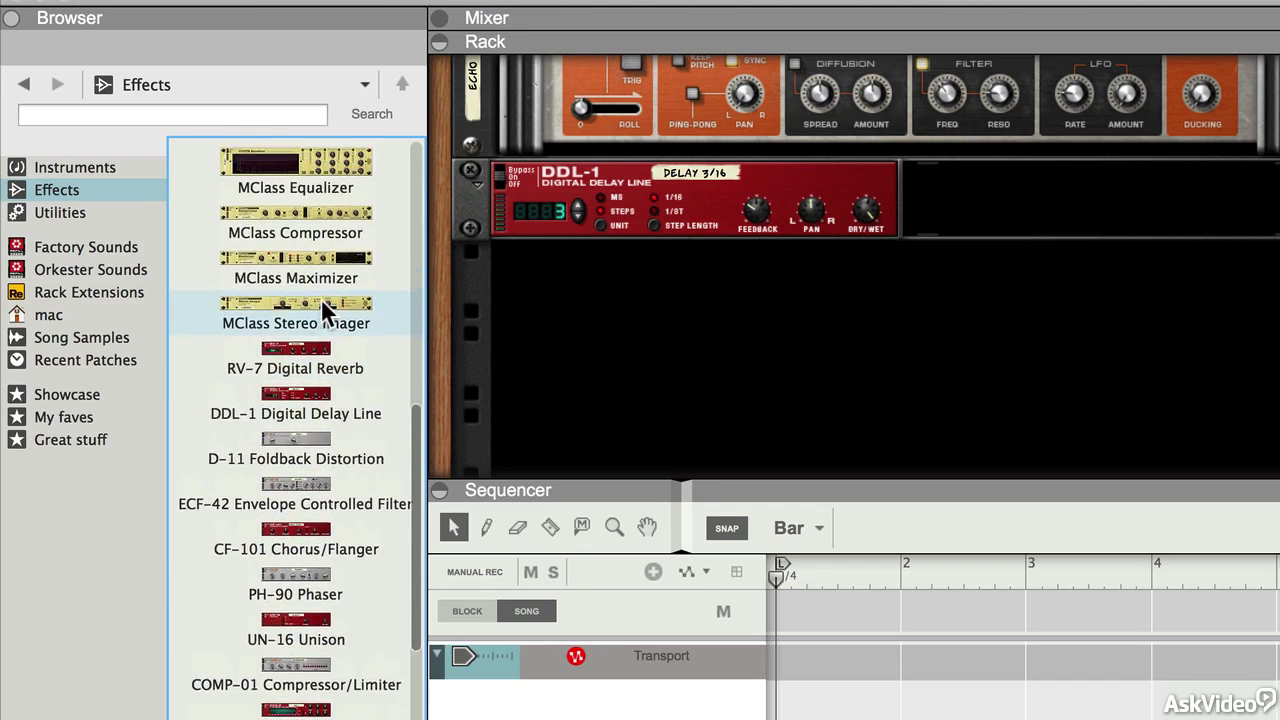
pyautogui.scroll(3, 321, 298)
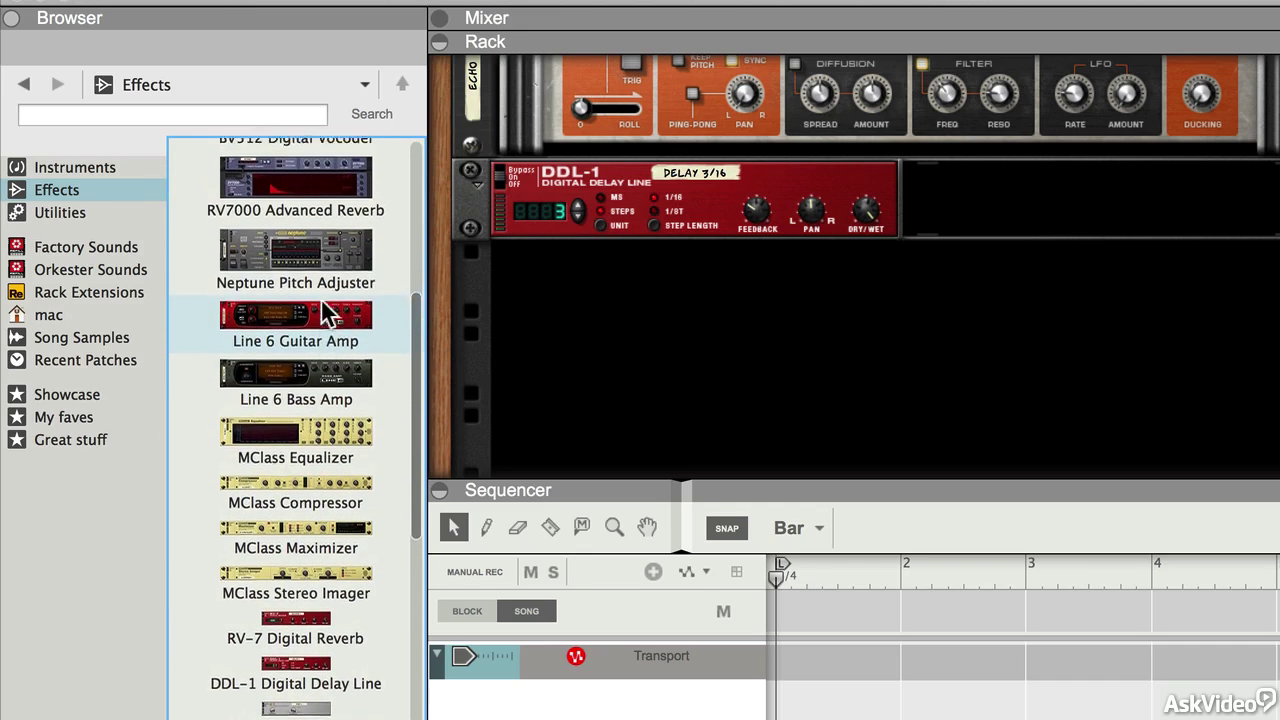
pyautogui.scroll(5, 321, 300)
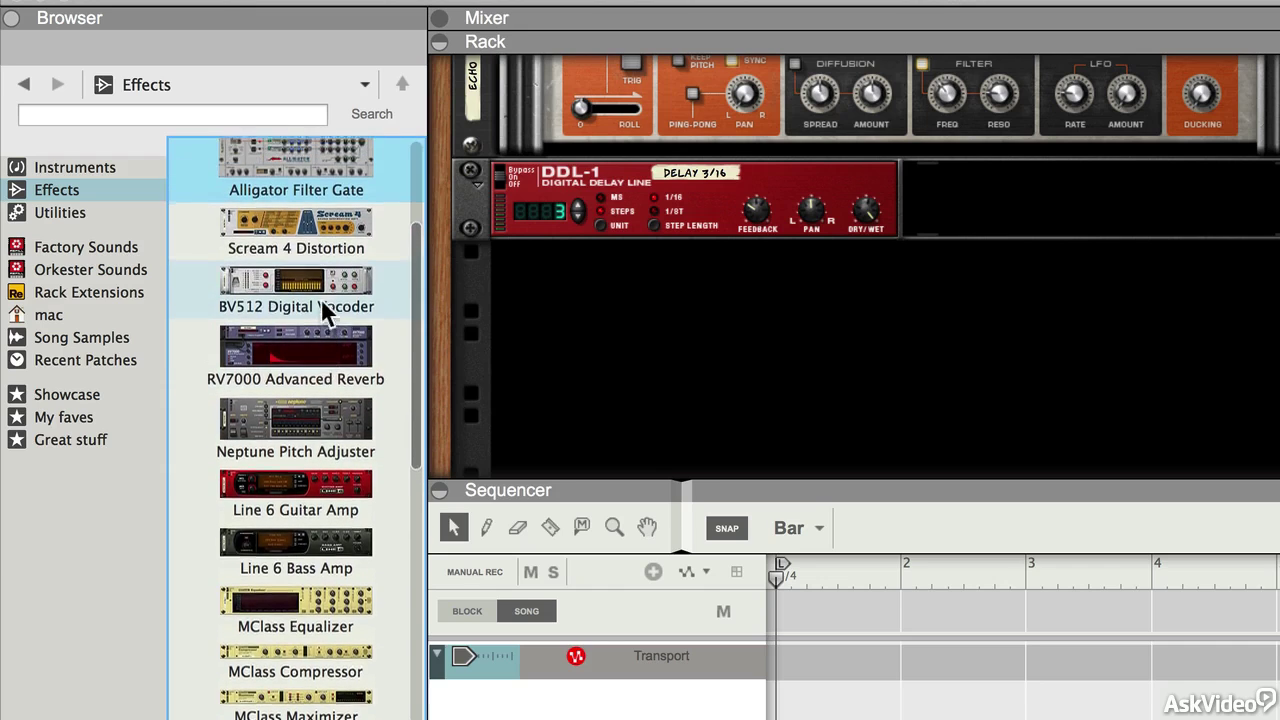
pyautogui.scroll(1, 321, 298)
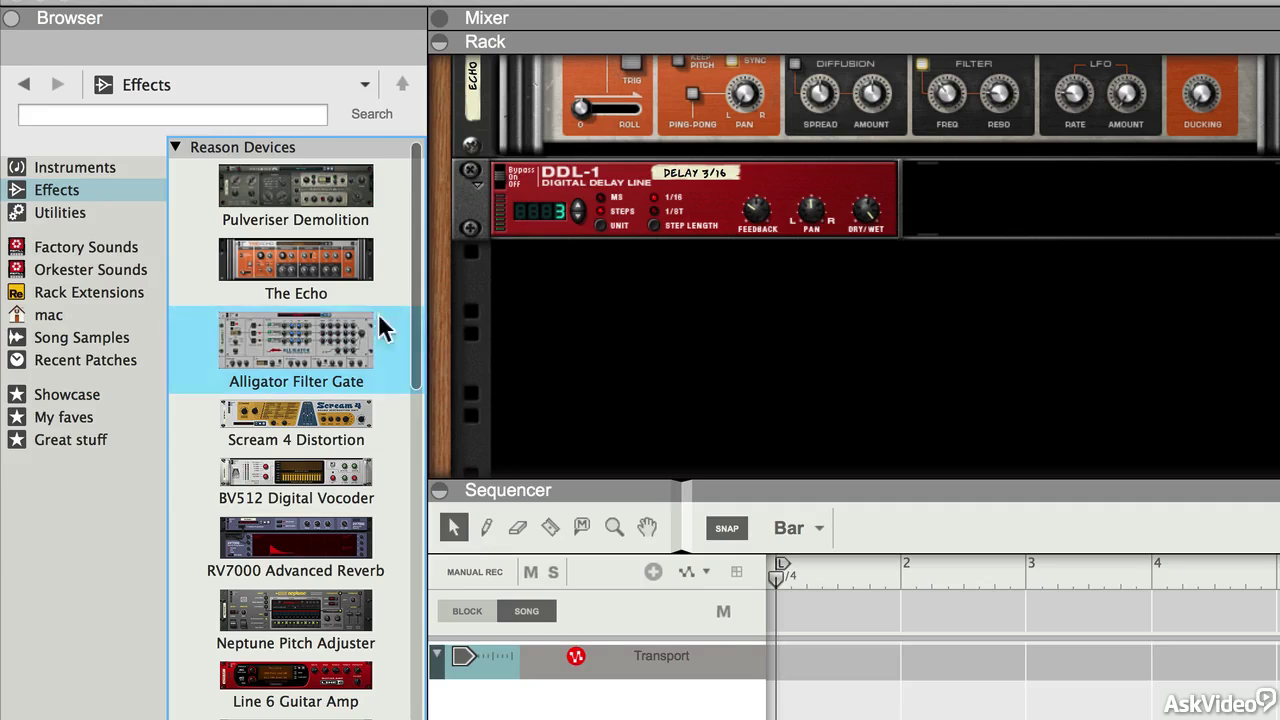
# Step: Add a Kong Kit with an RV7000 reverb (ALL Warm Plate) directly below it, then view the rear cabling
pyautogui.click(93, 168)
pyautogui.moveTo(258, 203)
pyautogui.mouseDown()
pyautogui.moveTo(640, 368)
pyautogui.moveTo(822, 390)
pyautogui.mouseUp()
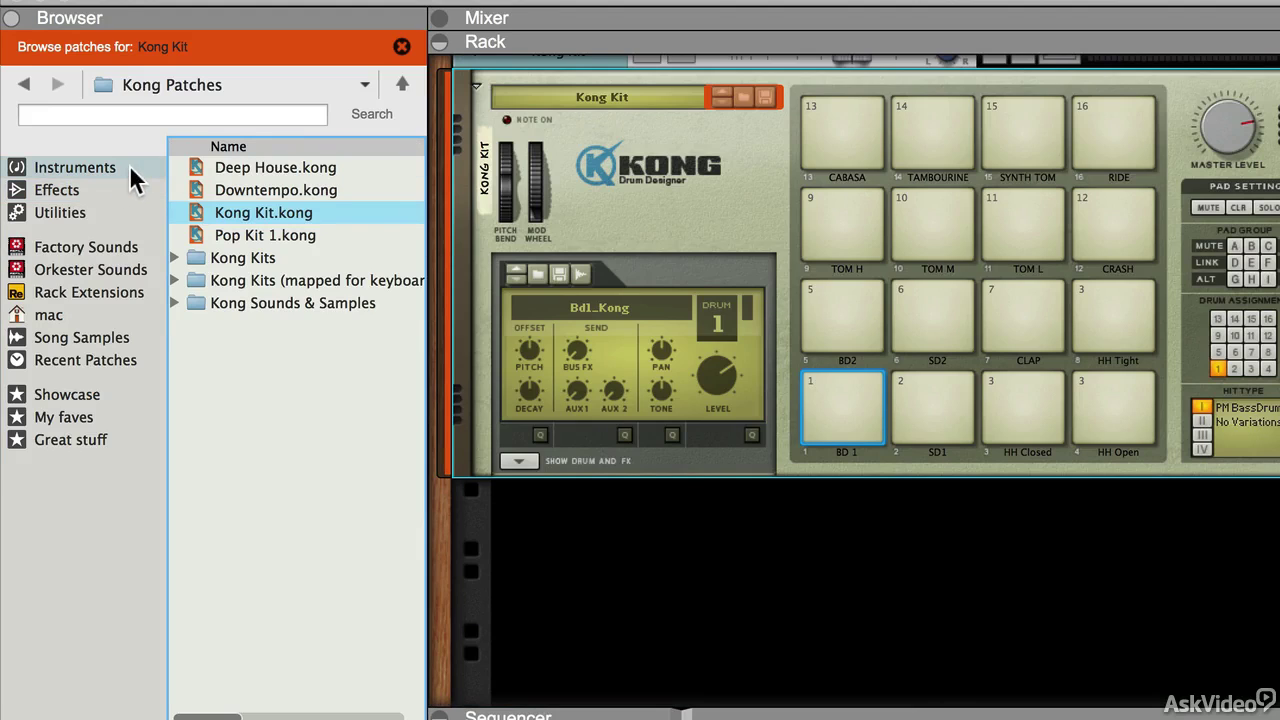
pyautogui.click(74, 189)
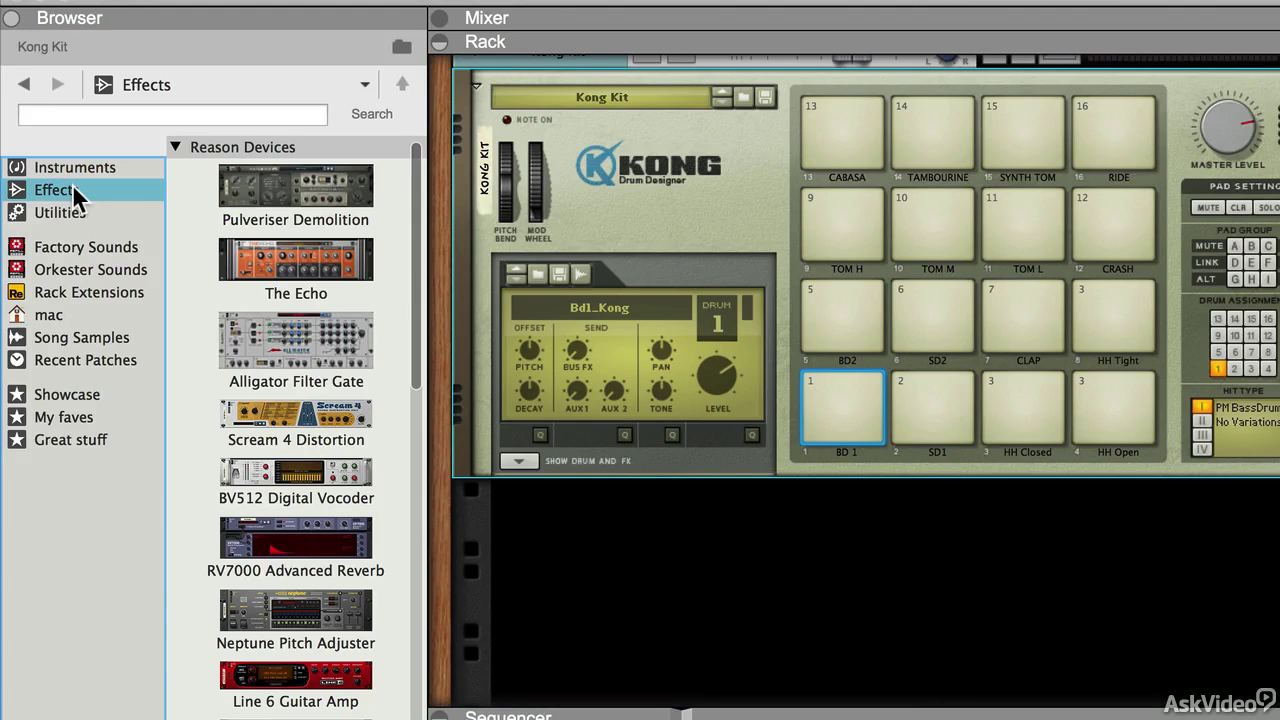
pyautogui.scroll(-3, 329, 286)
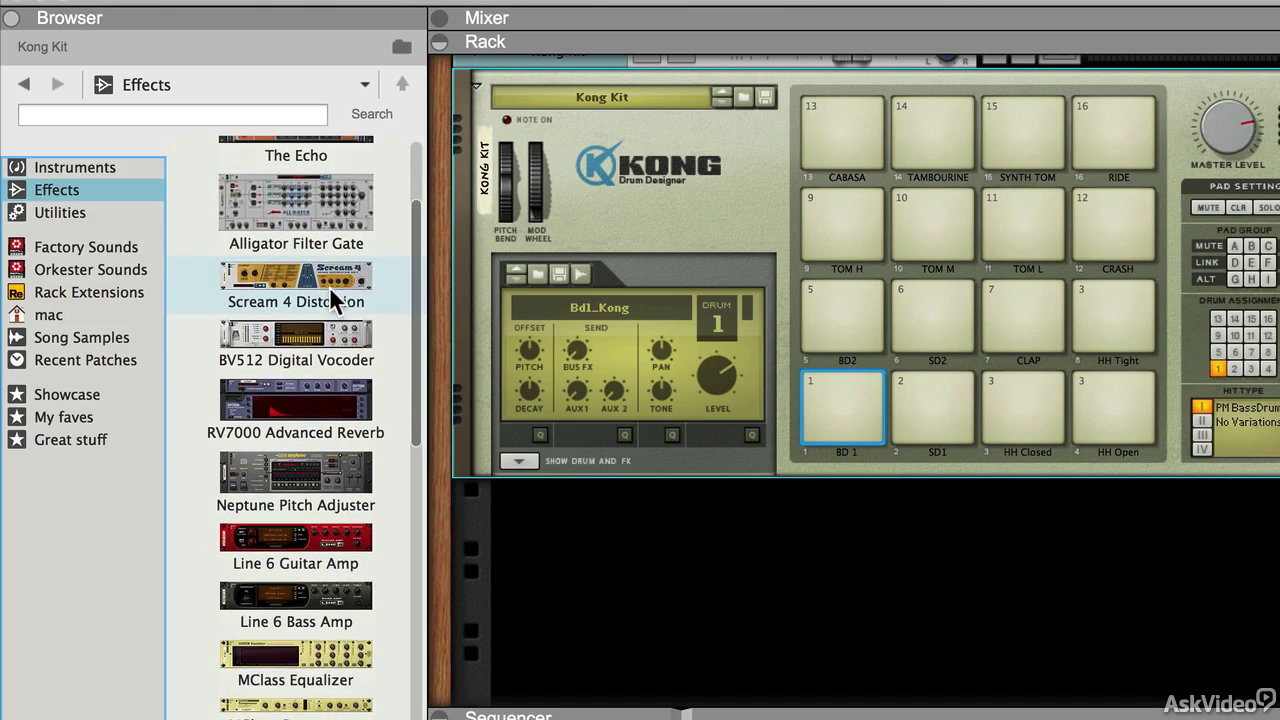
pyautogui.moveTo(293, 400); pyautogui.dragTo(630, 375)
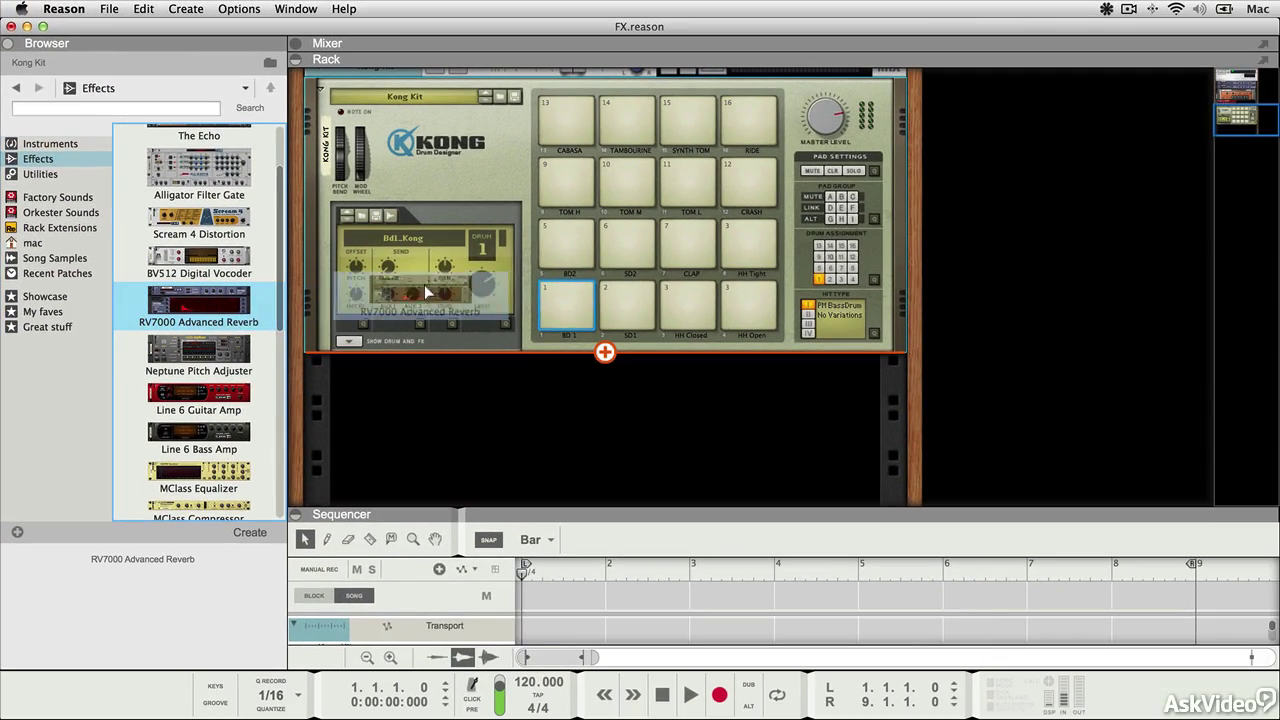
pyautogui.moveTo(426, 291)
pyautogui.mouseDown()
pyautogui.moveTo(620, 266)
pyautogui.moveTo(637, 338)
pyautogui.mouseUp()
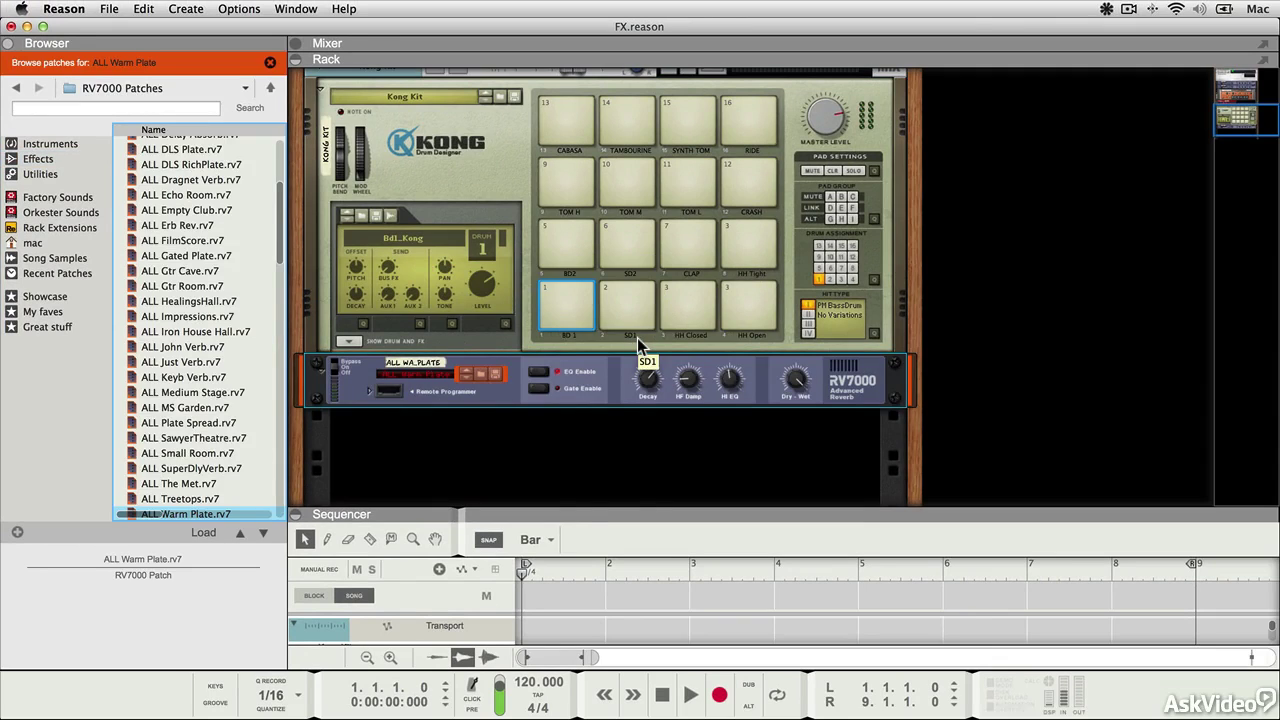
pyautogui.press('Tab')
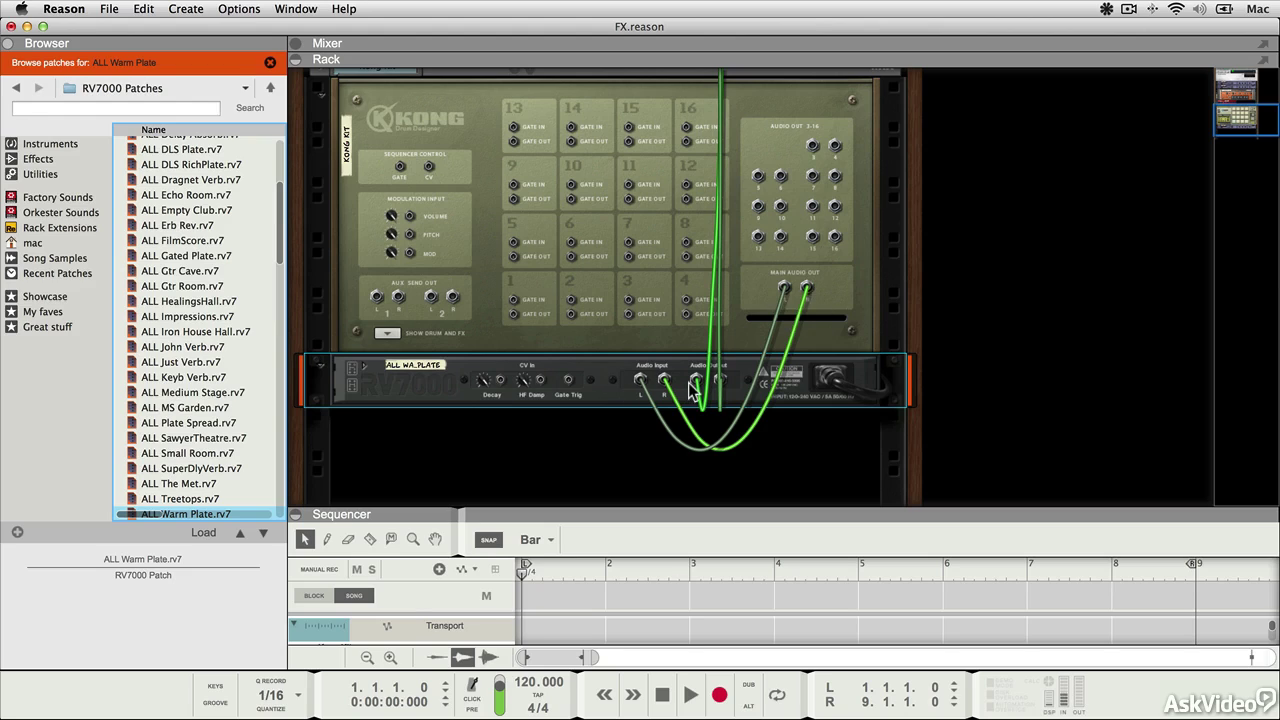
# Step: Insert a Scream 4 Distortion with the EasyFuzz patch right below the Kong's RV7000 reverb
pyautogui.scroll(5, 722, 400)
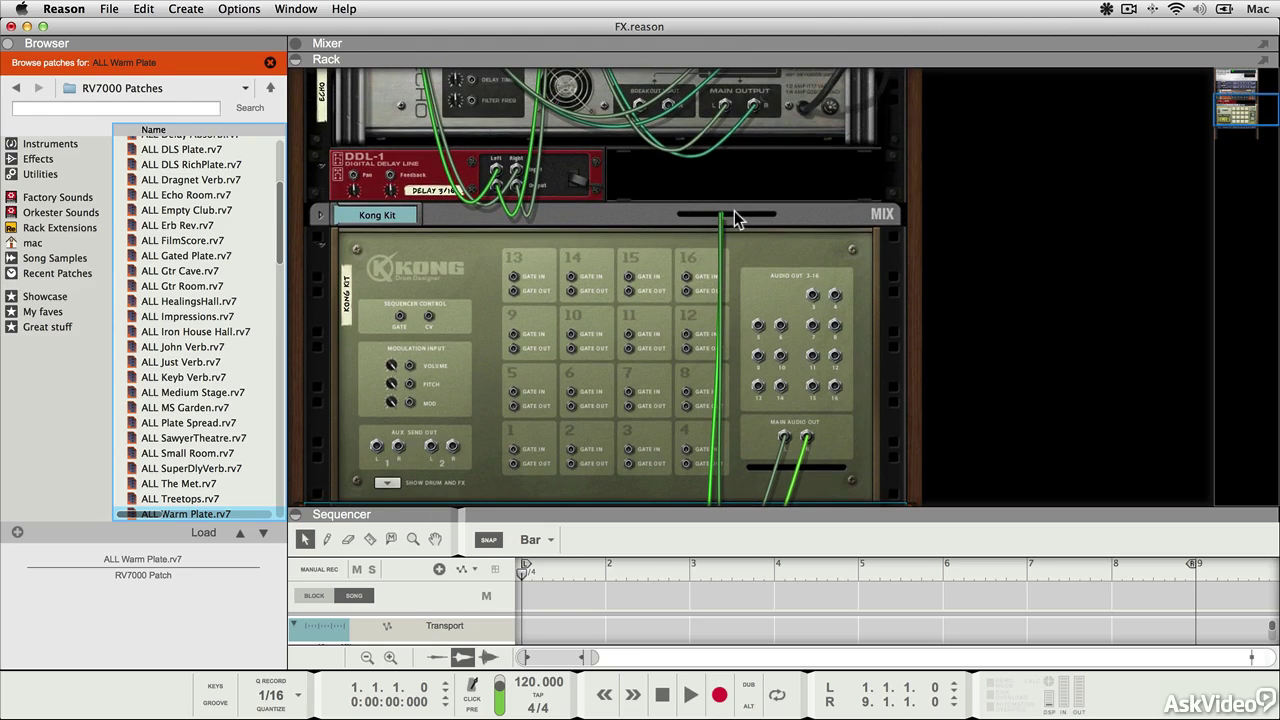
pyautogui.scroll(-5, 499, 276)
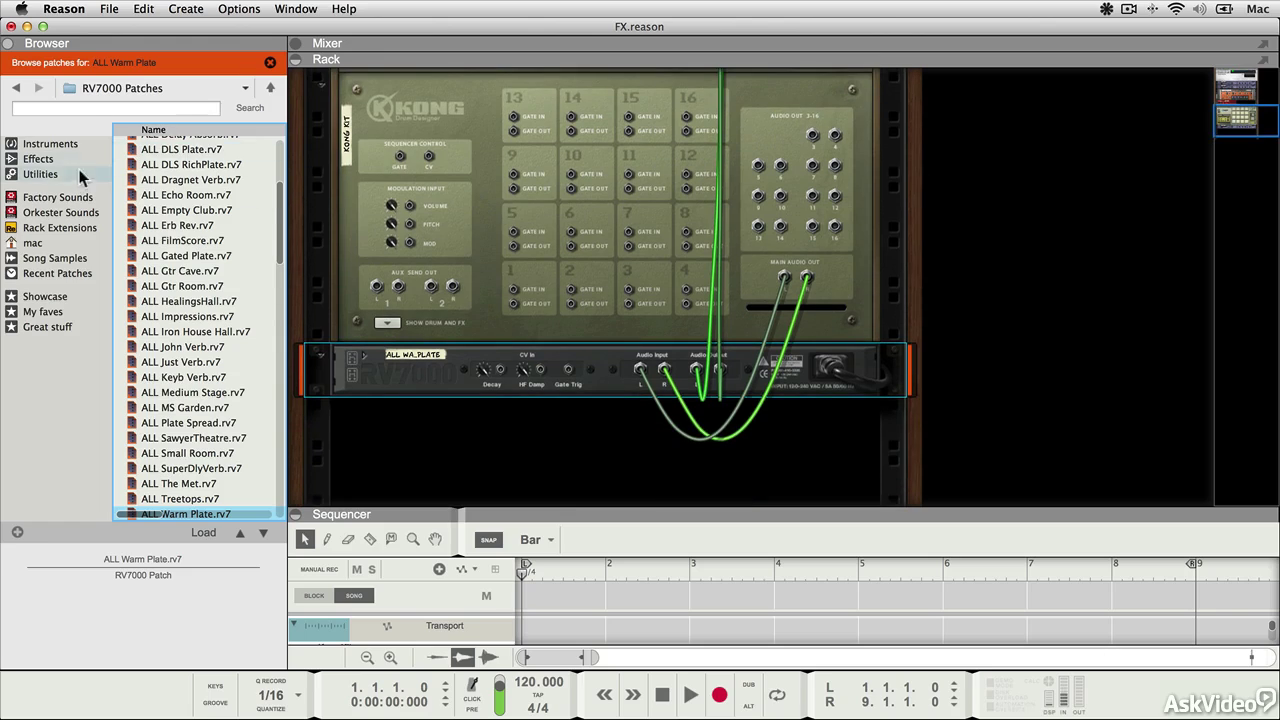
pyautogui.click(55, 160)
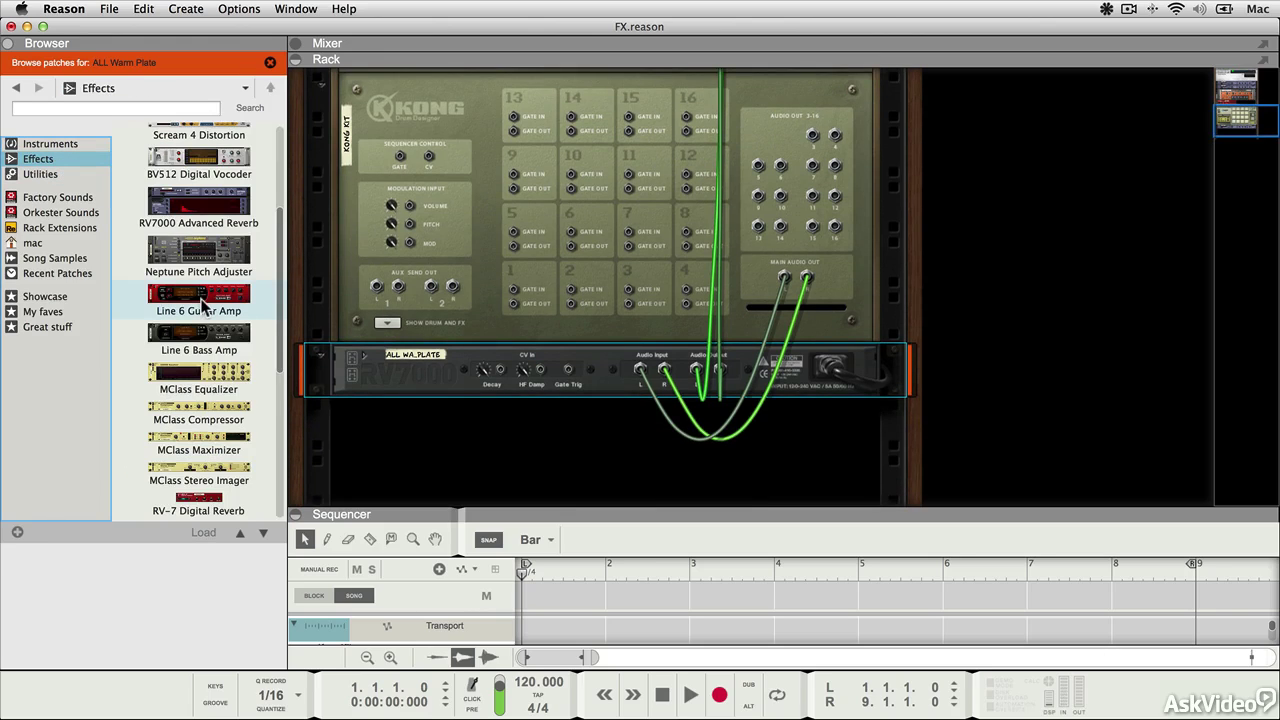
pyautogui.scroll(3, 200, 250)
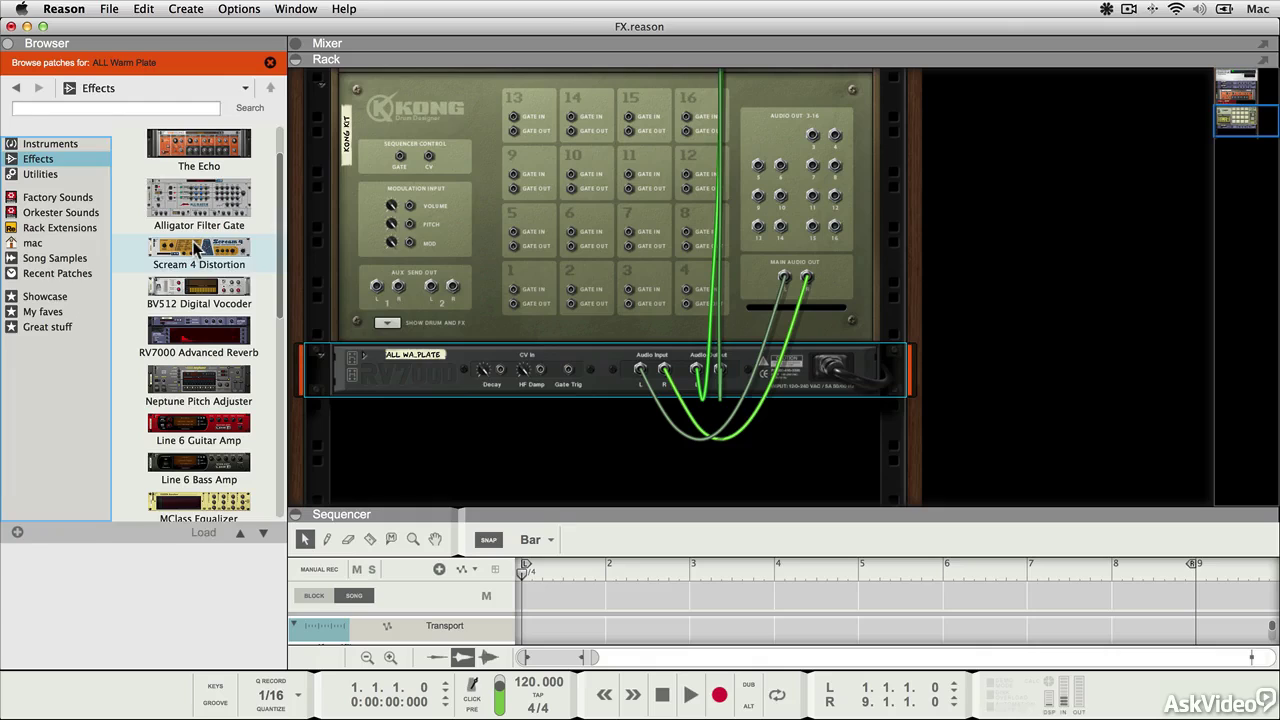
pyautogui.moveTo(203, 246); pyautogui.dragTo(421, 408)
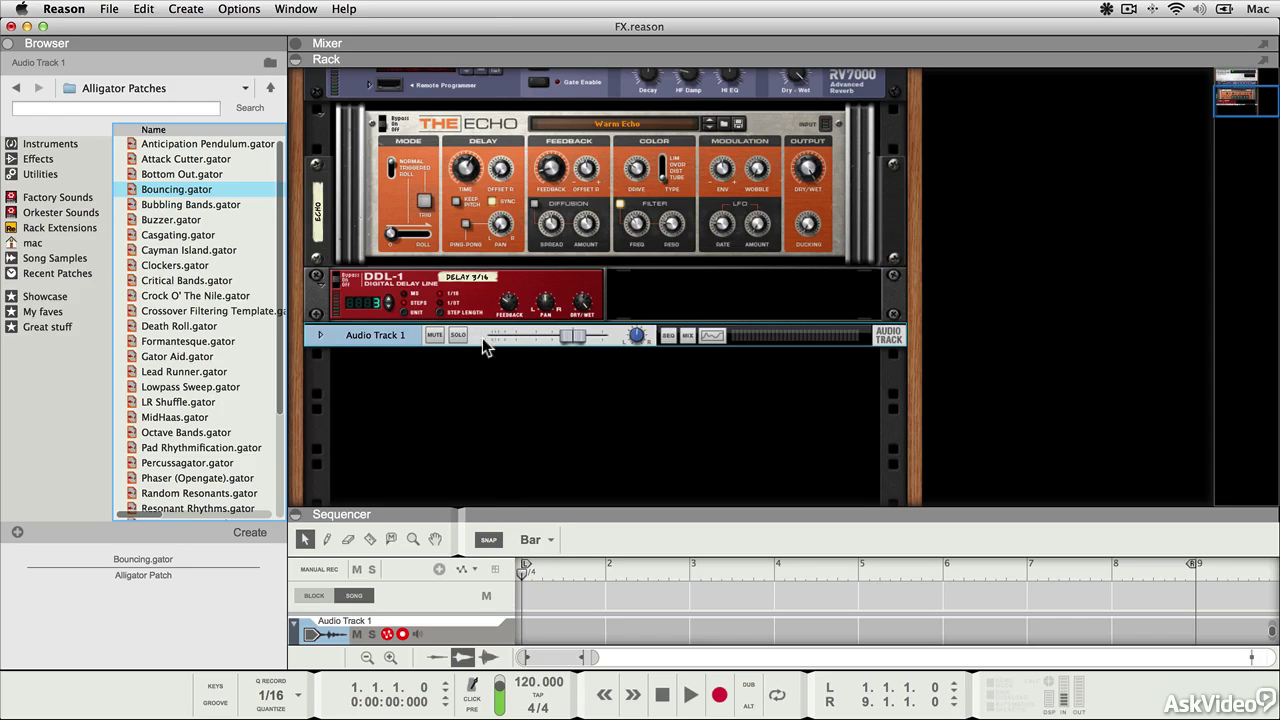
# Step: Add a Line 6 Guitar Amp with the Brit Drive patch as Audio Track 1's insert effect
pyautogui.moveTo(546, 340)
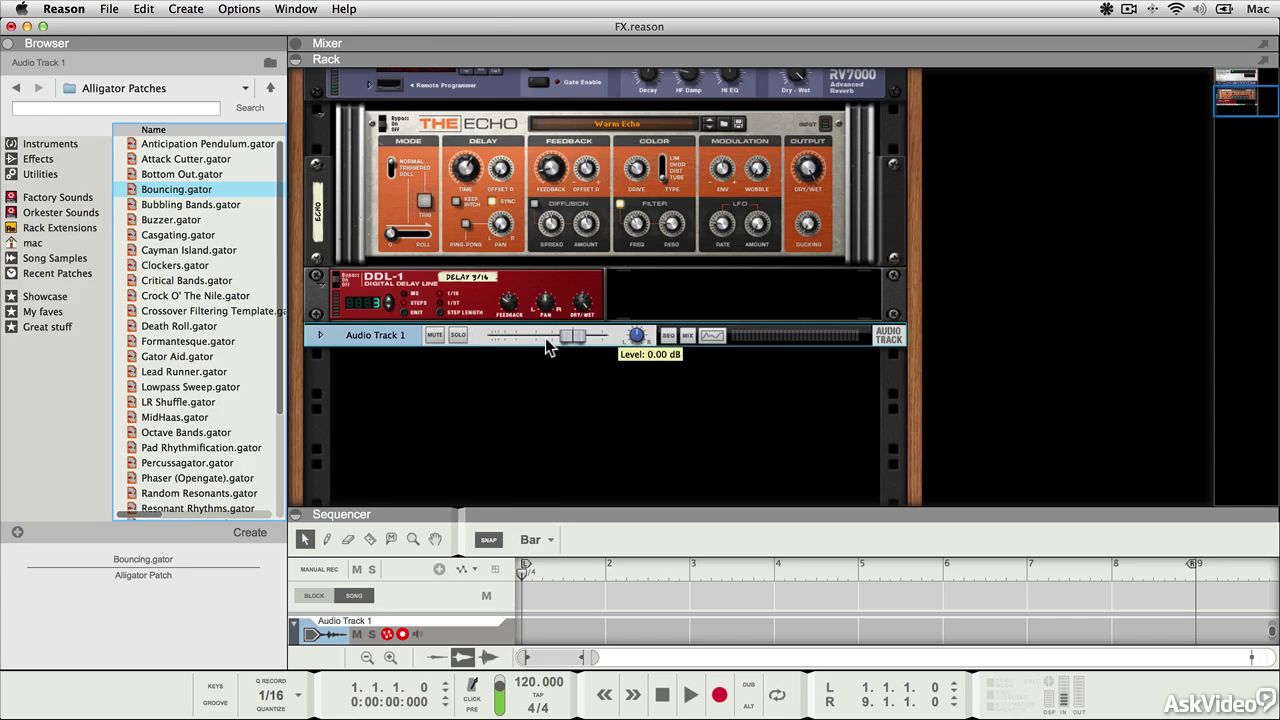
pyautogui.click(45, 159)
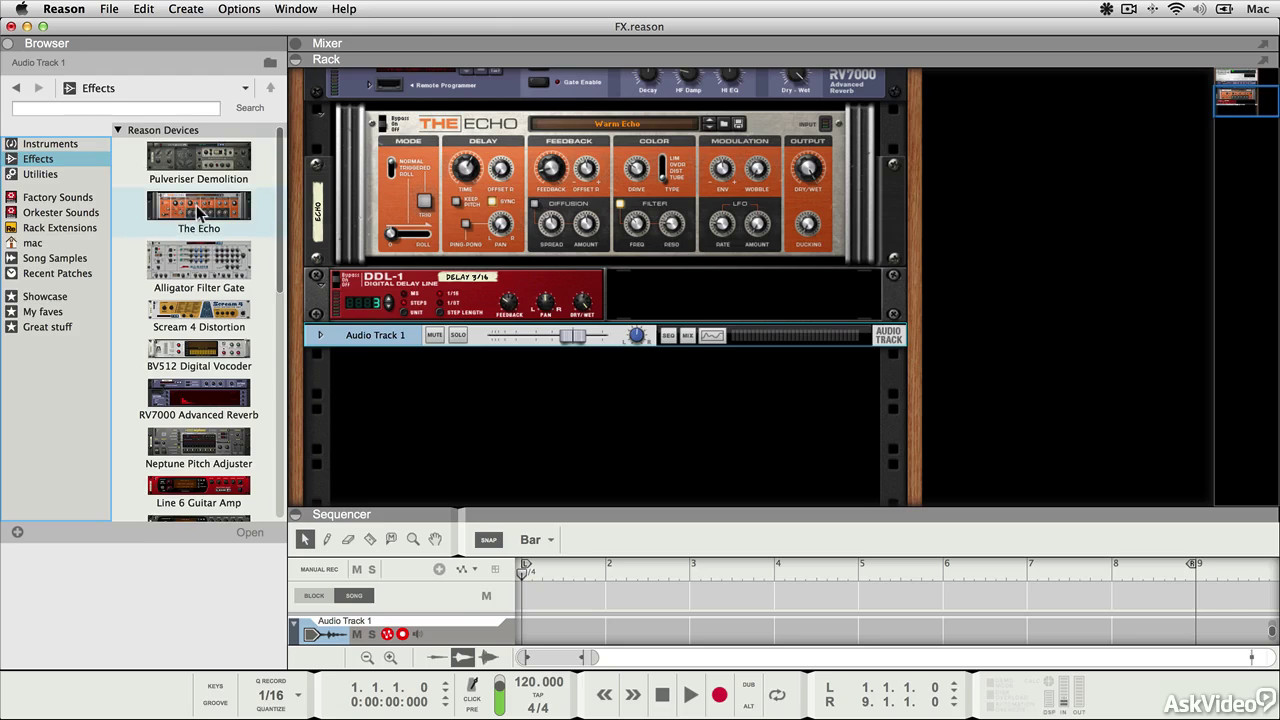
pyautogui.scroll(-2, 198, 212)
pyautogui.scroll(-3, 215, 228)
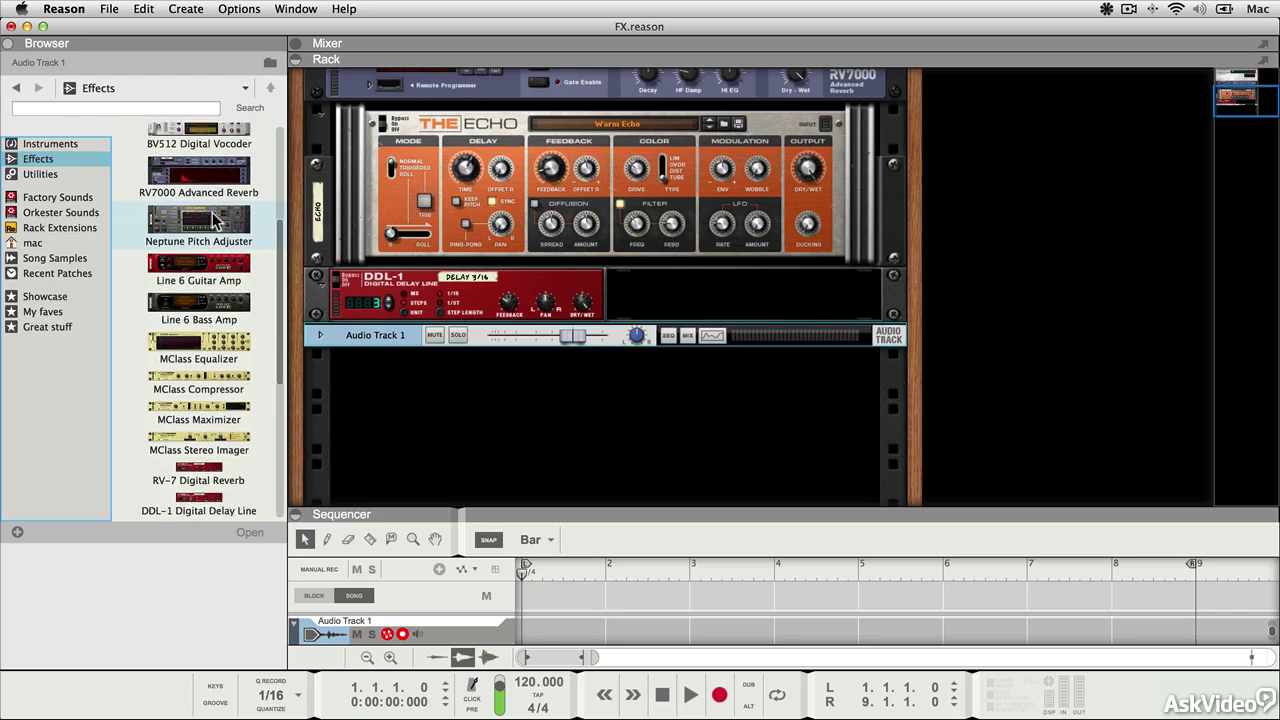
pyautogui.moveTo(224, 243)
pyautogui.mouseDown()
pyautogui.moveTo(533, 385)
pyautogui.moveTo(580, 378)
pyautogui.mouseUp()
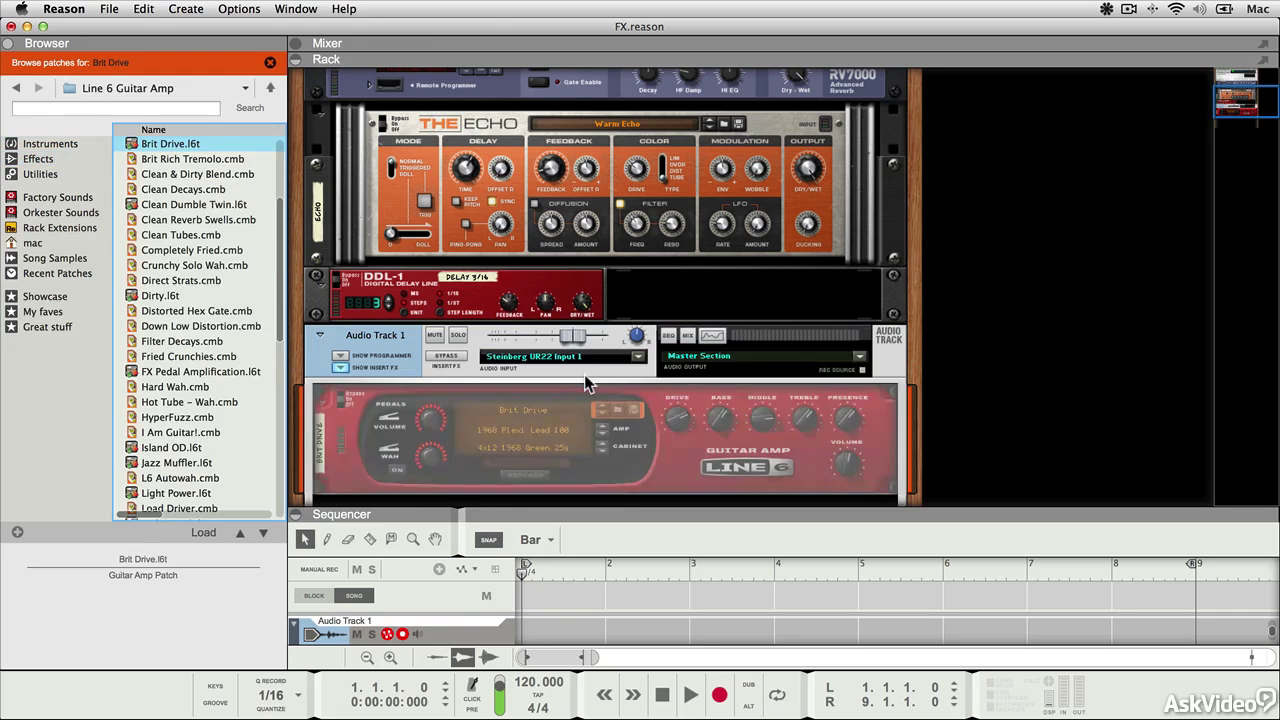
# Step: Toggle Audio Track 1's insert FX section and flip the rack to check the amp's cabling
pyautogui.scroll(-3, 584, 374)
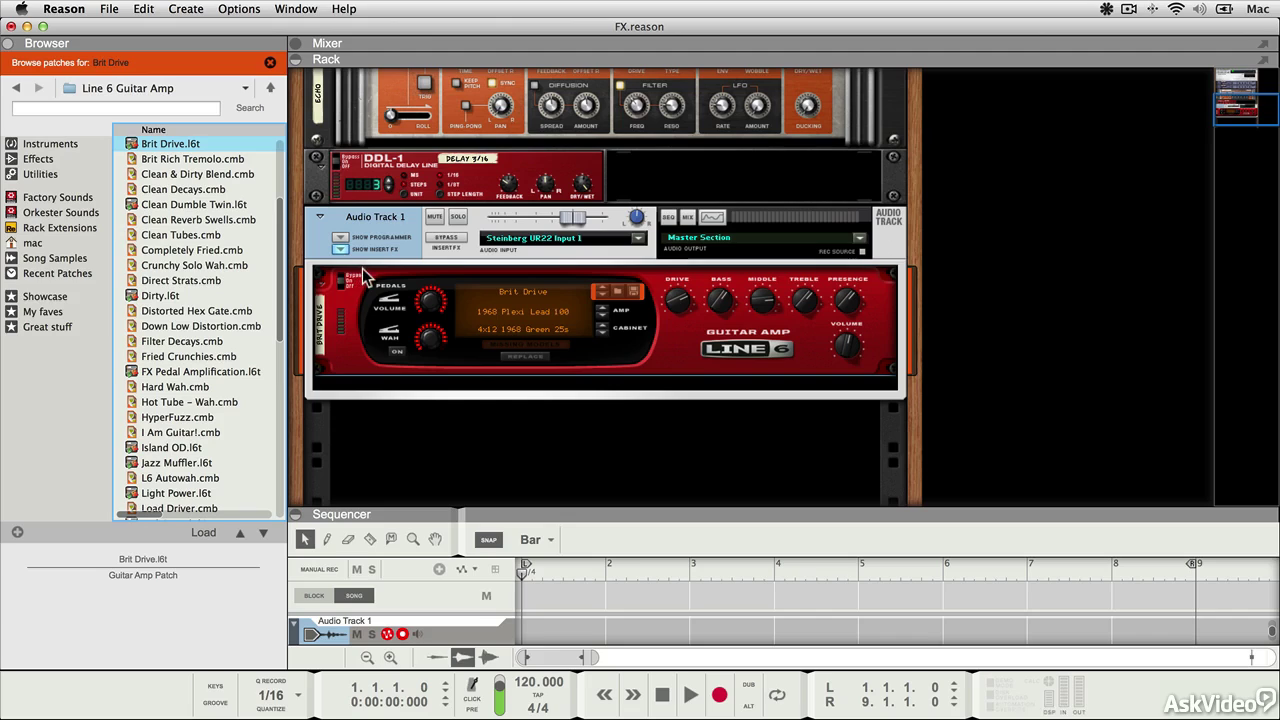
pyautogui.click(340, 250)
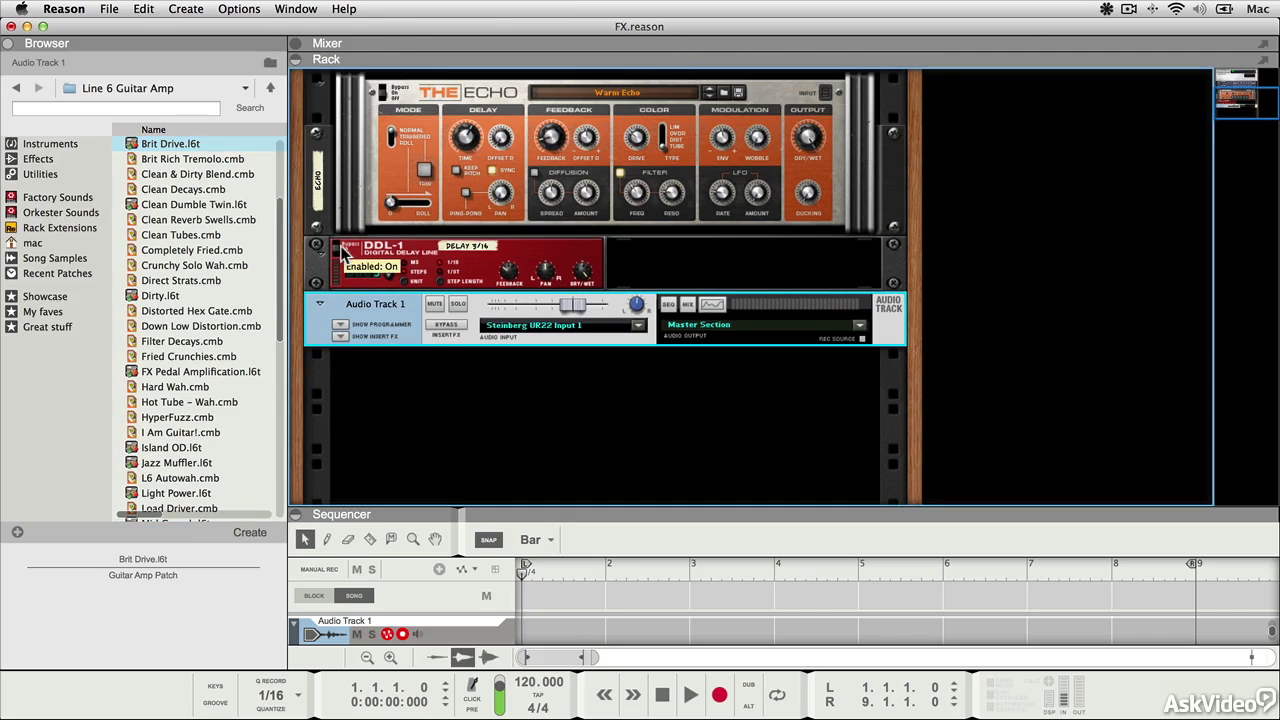
pyautogui.click(340, 337)
pyautogui.press('Tab')
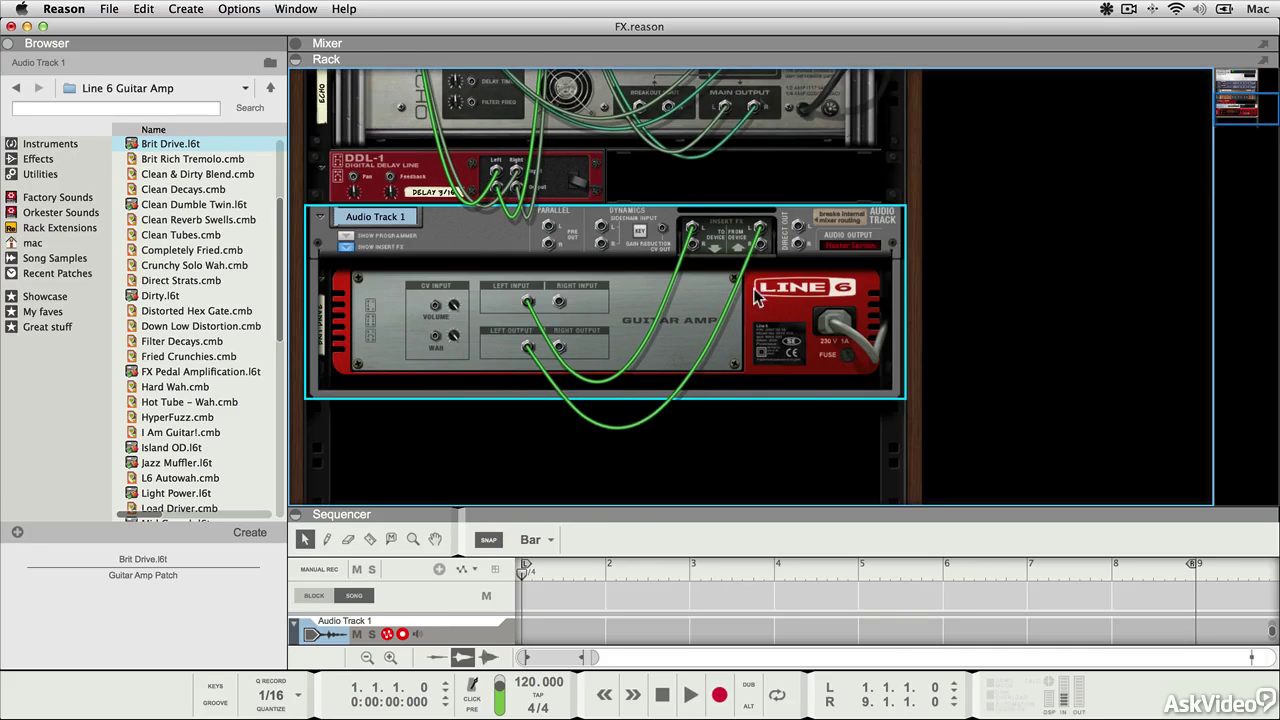
# Step: Switch to the main mixer view from the Window menu
pyautogui.click(300, 9)
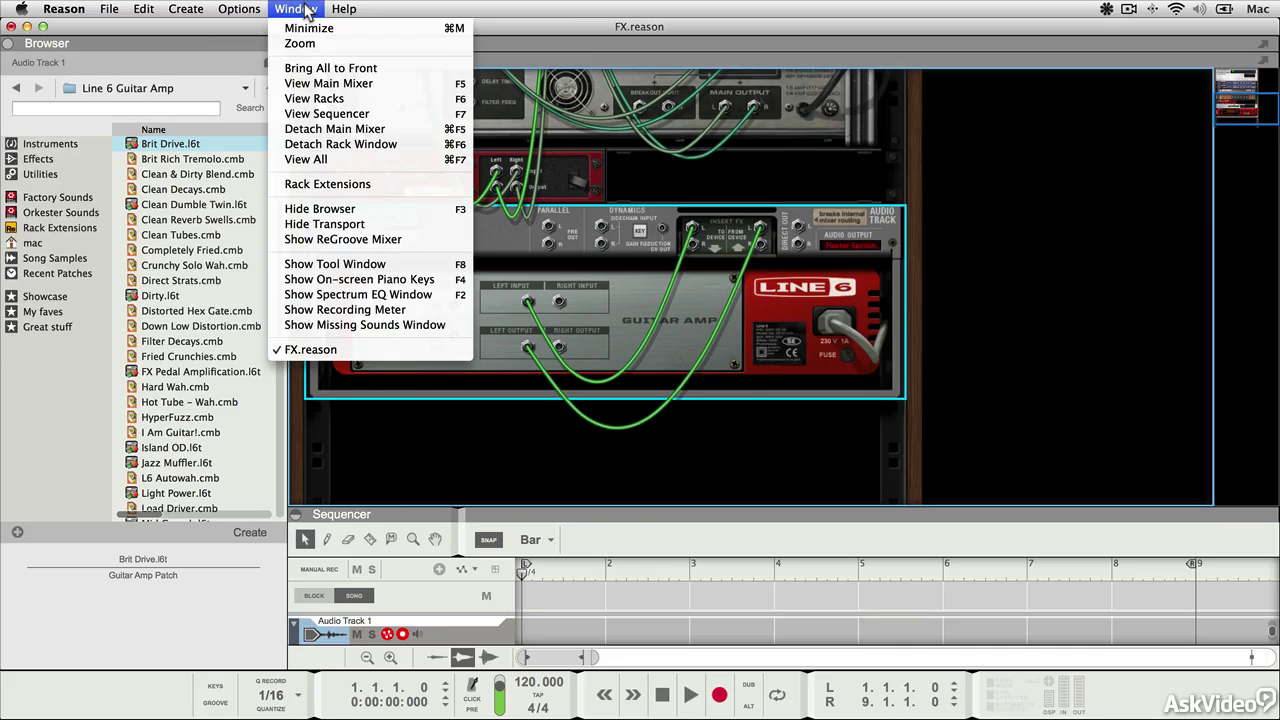
pyautogui.click(309, 84)
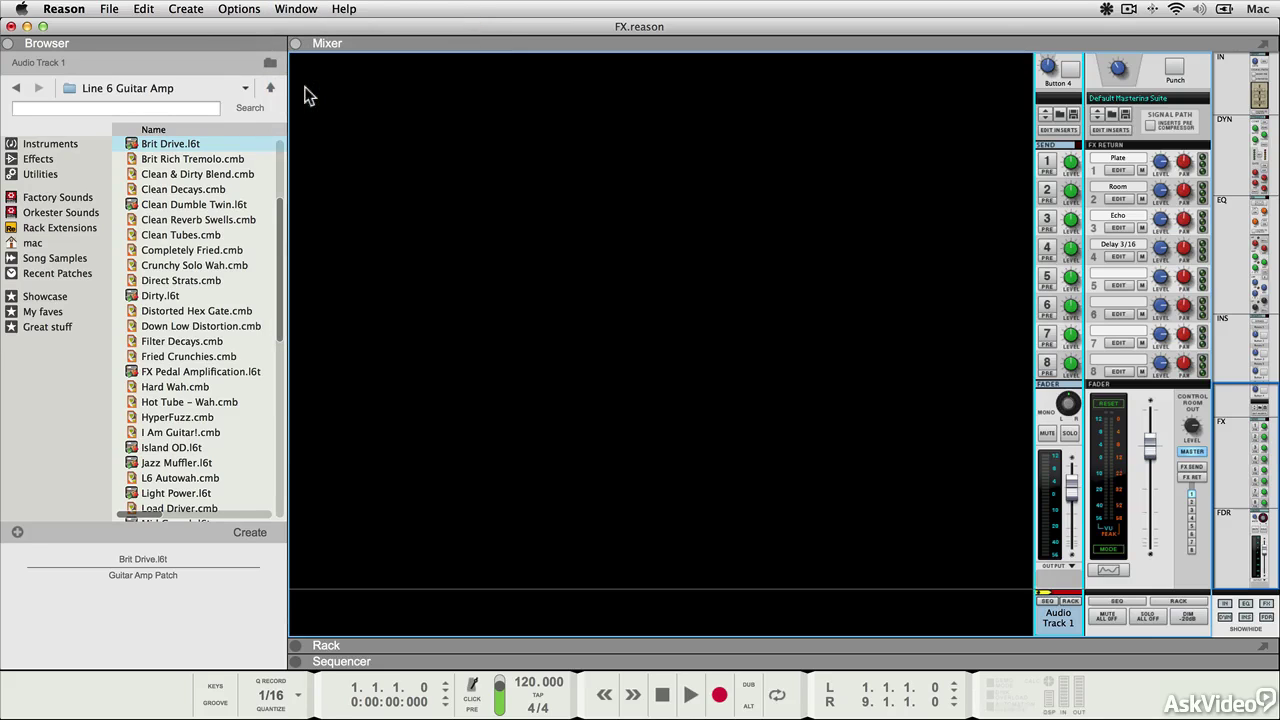
pyautogui.scroll(5, 978, 450)
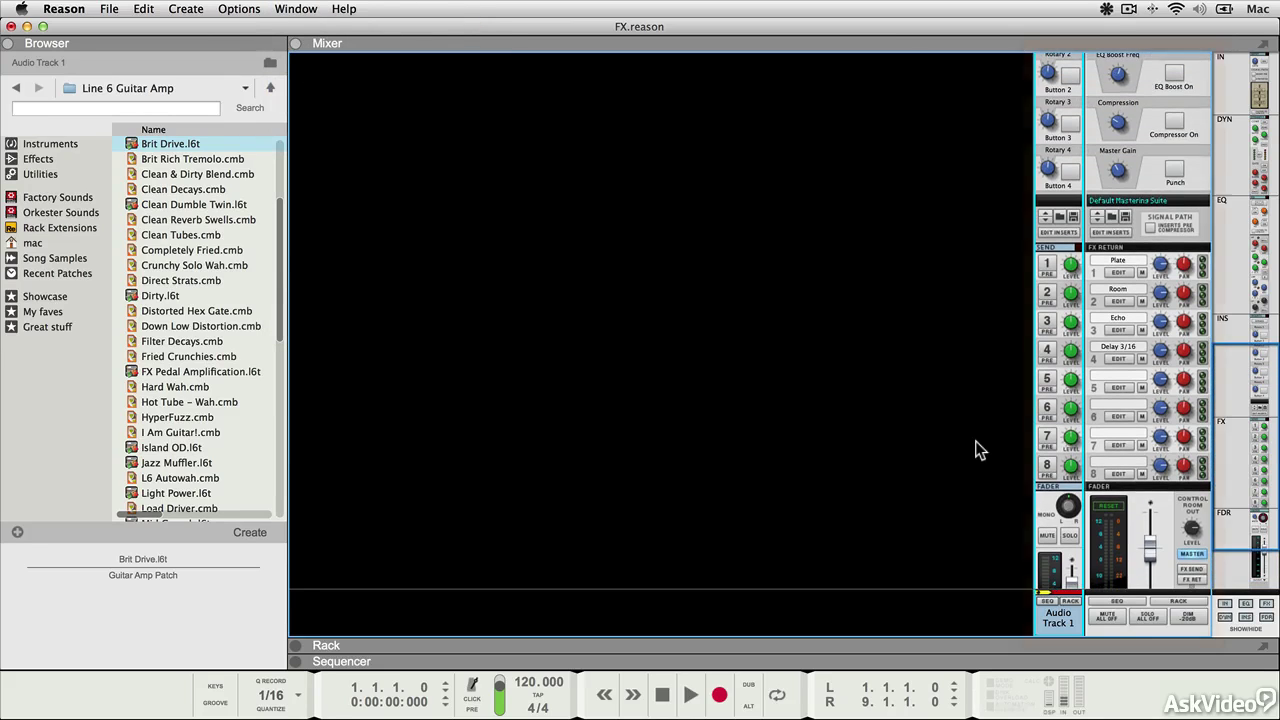
pyautogui.scroll(6, 978, 450)
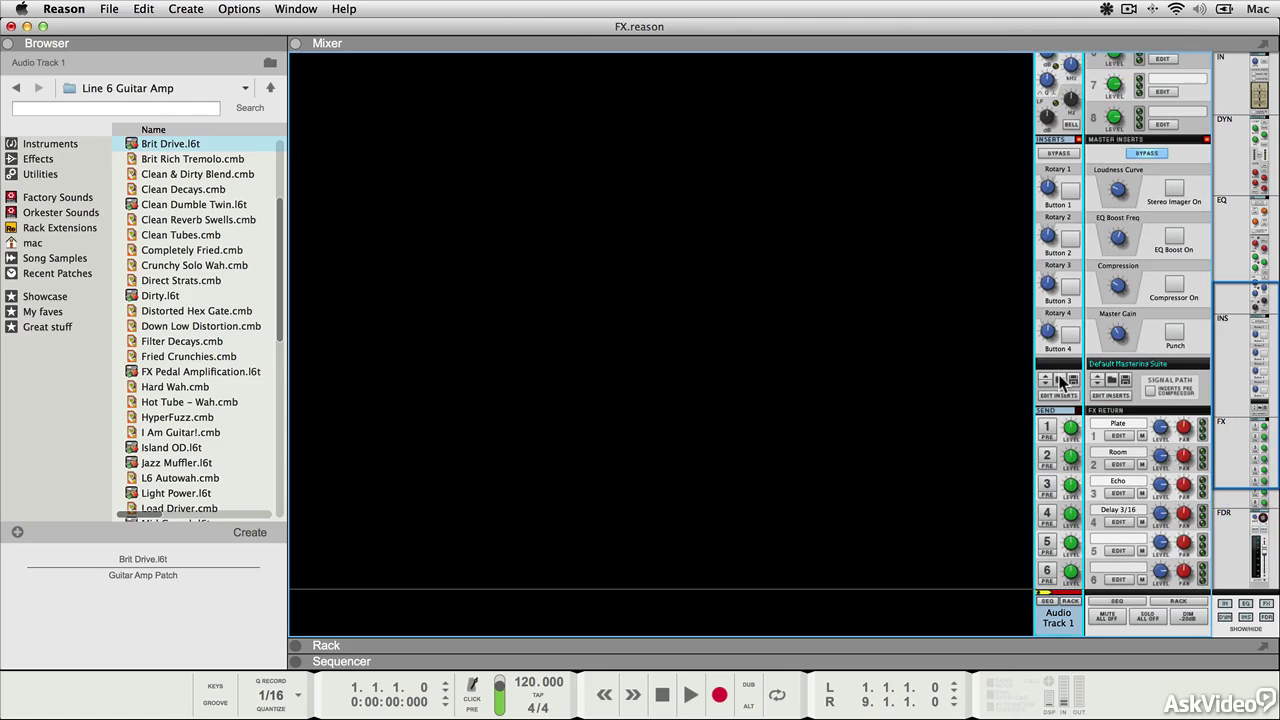
# Step: Point the browser at Audio Track 1's insert FX patches and show its inserts in the rack
pyautogui.click(1062, 383)
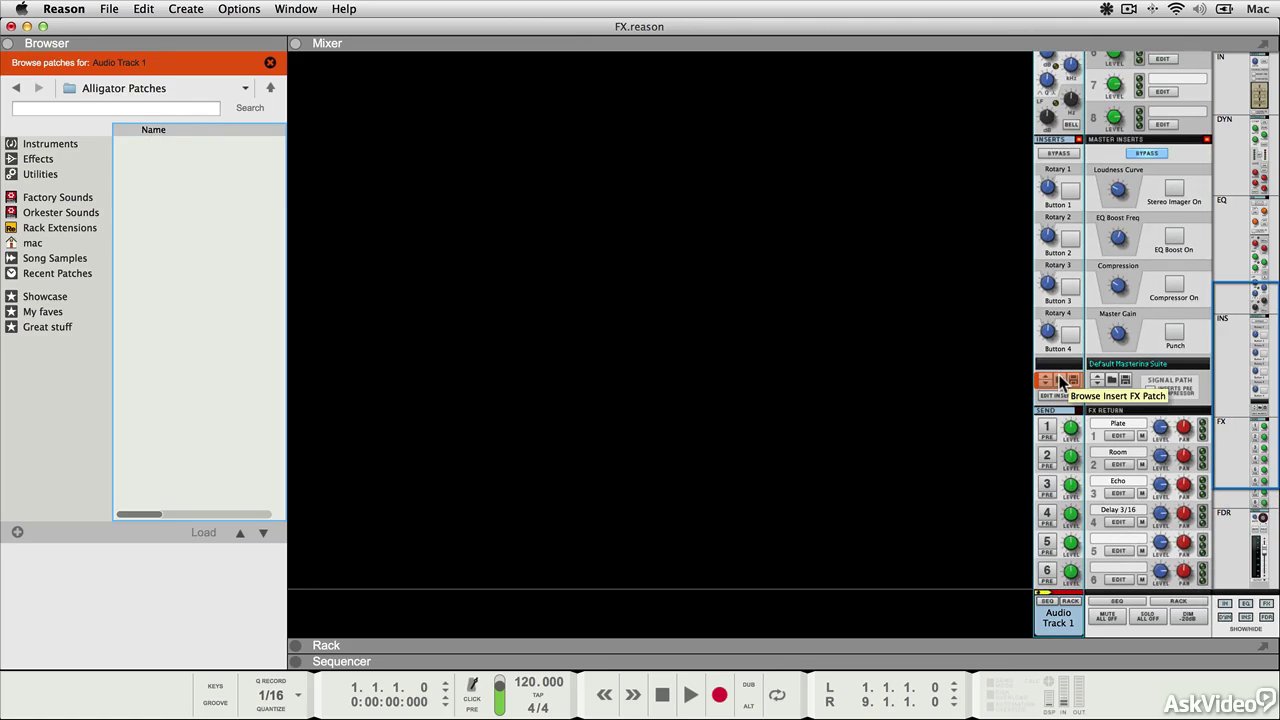
pyautogui.scroll(-5, 726, 385)
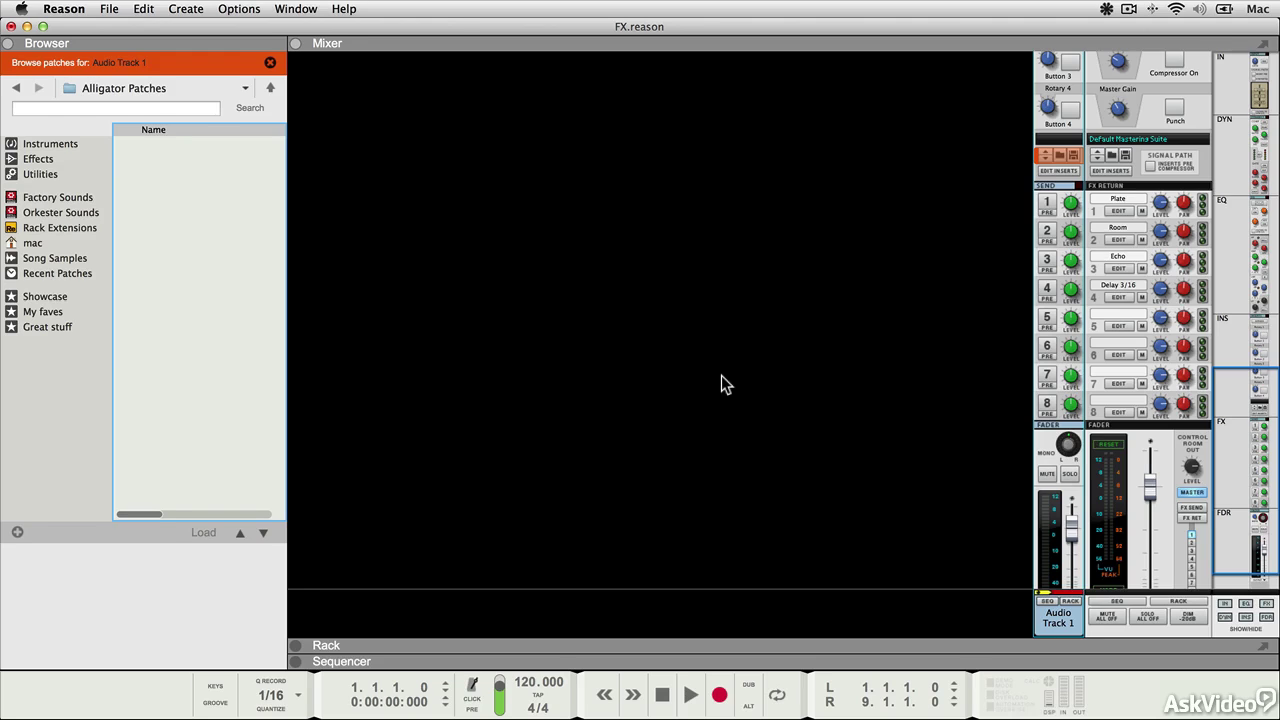
pyautogui.scroll(4, 721, 377)
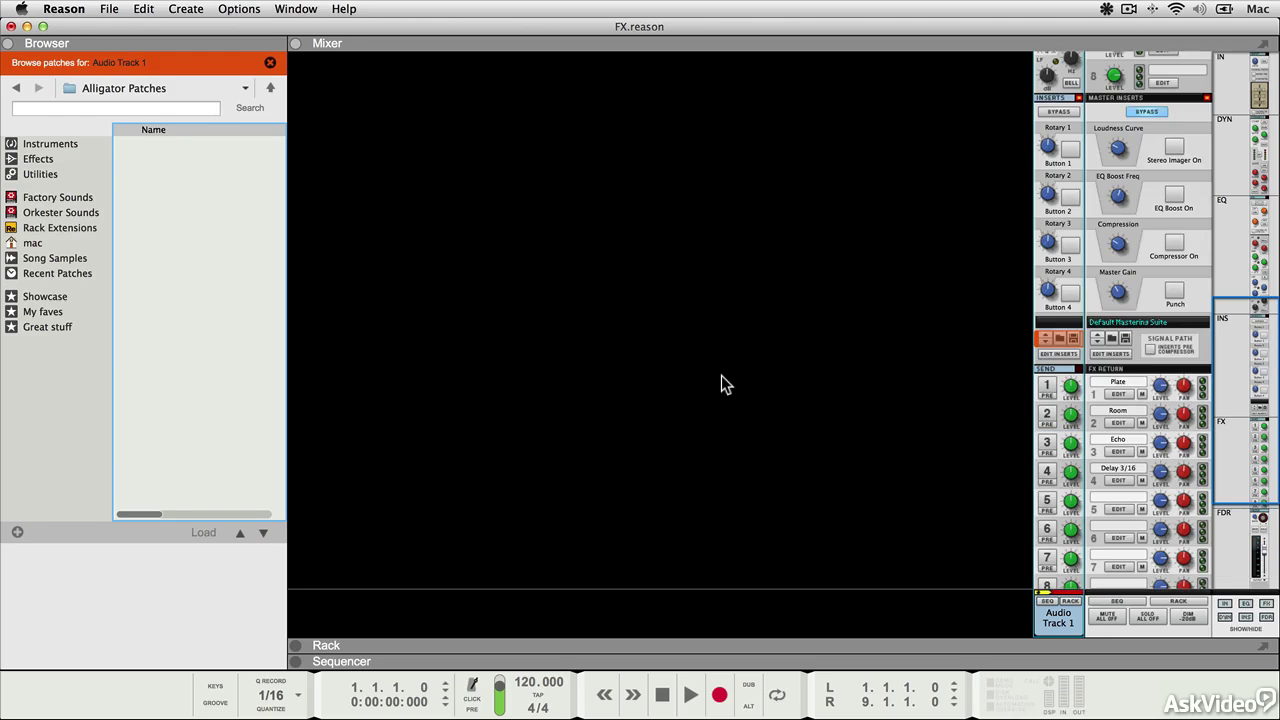
pyautogui.click(1063, 358)
# Step: Flip the rack to the device fronts and enlarge the rack pane
pyautogui.press('Tab')
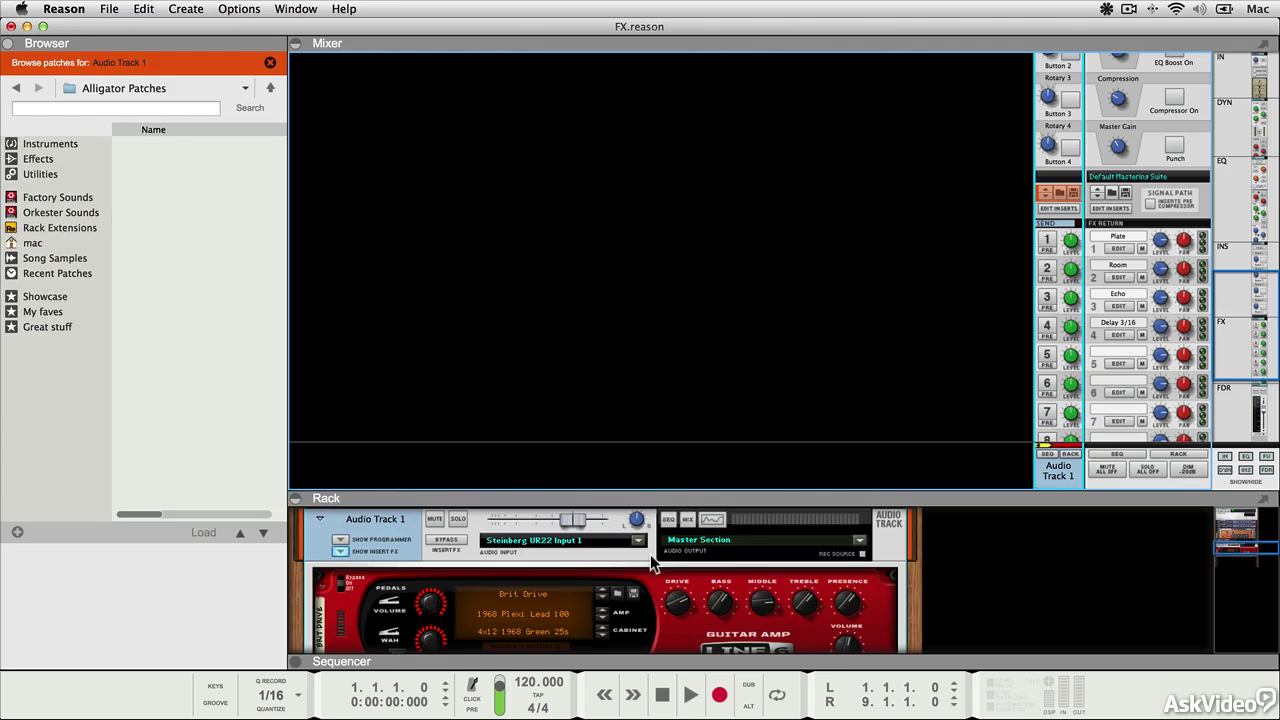
pyautogui.moveTo(655, 502); pyautogui.dragTo(660, 383)
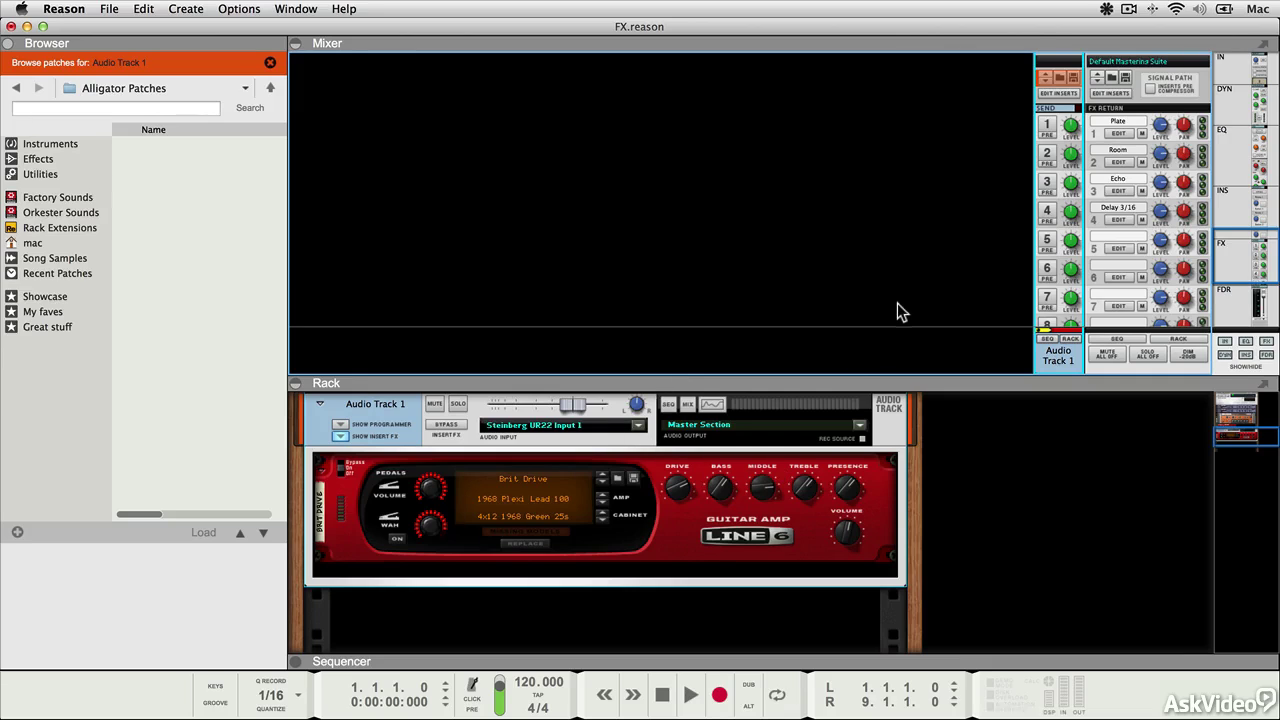
pyautogui.scroll(4, 897, 303)
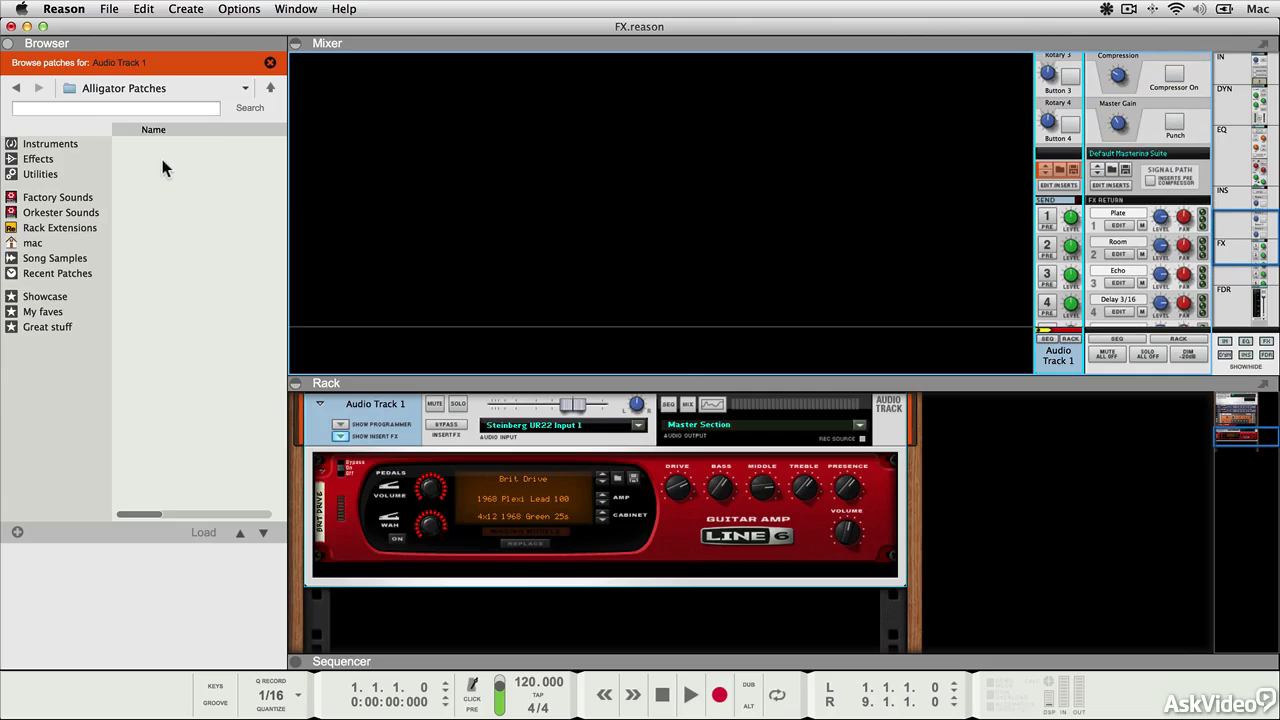
# Step: Browse Factory Sounds > ALL Effect Patches > Dynamics > General Purpose and widen the browser
pyautogui.click(51, 197)
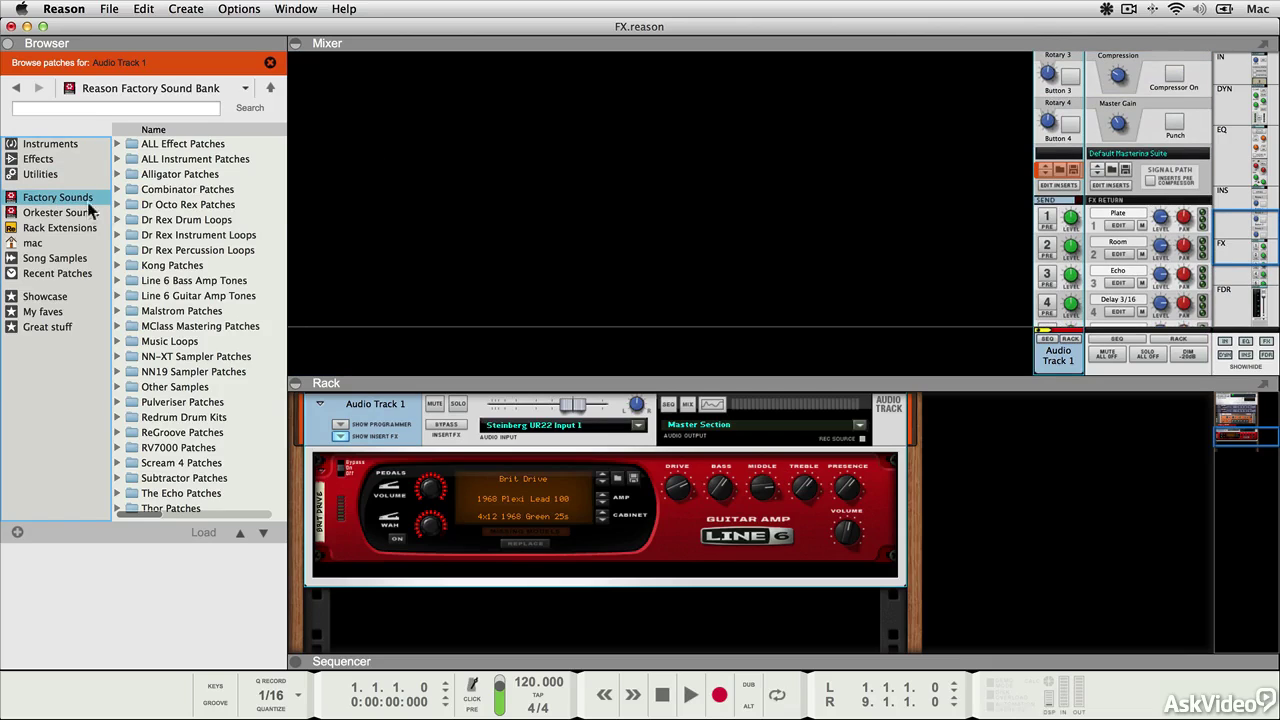
pyautogui.click(117, 144)
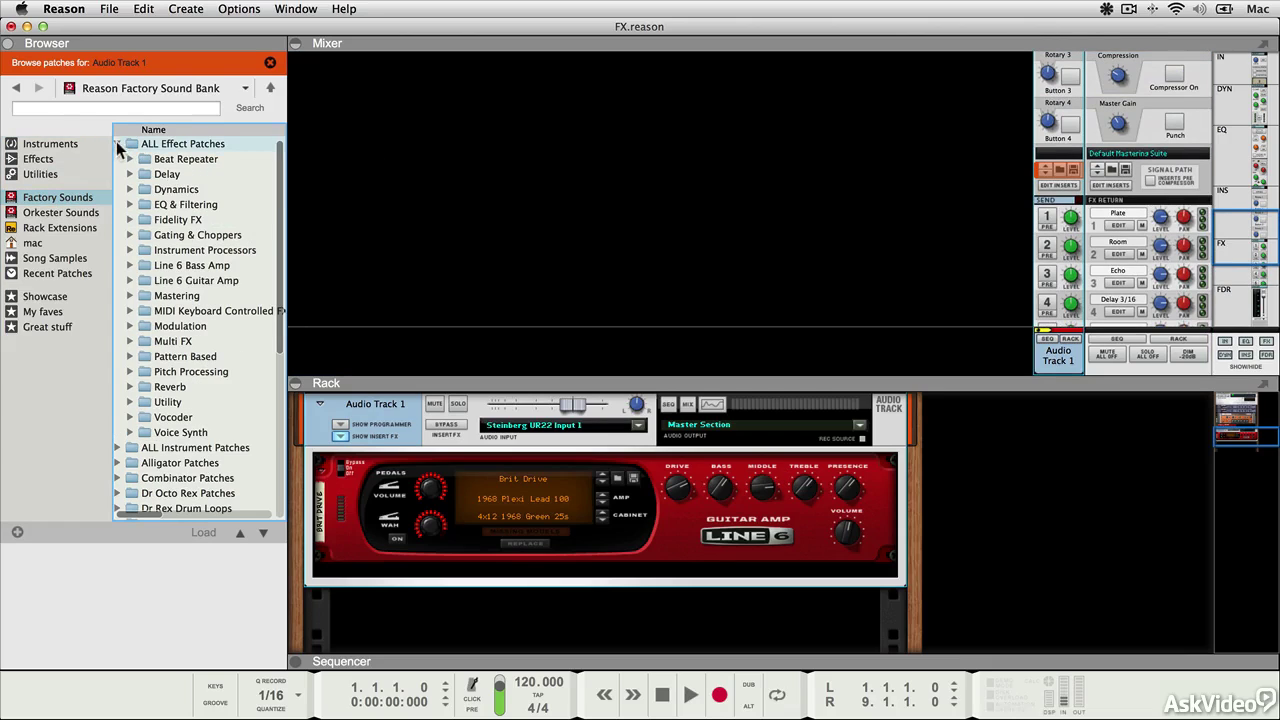
pyautogui.click(128, 189)
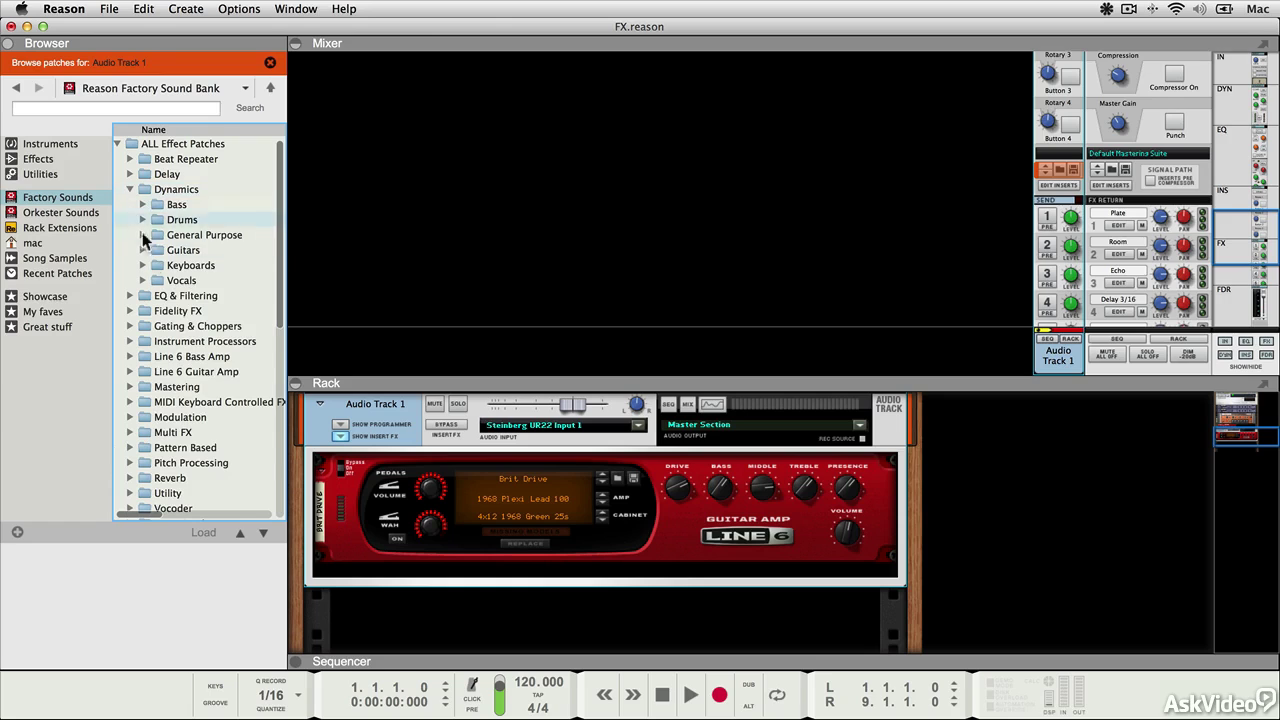
pyautogui.click(141, 236)
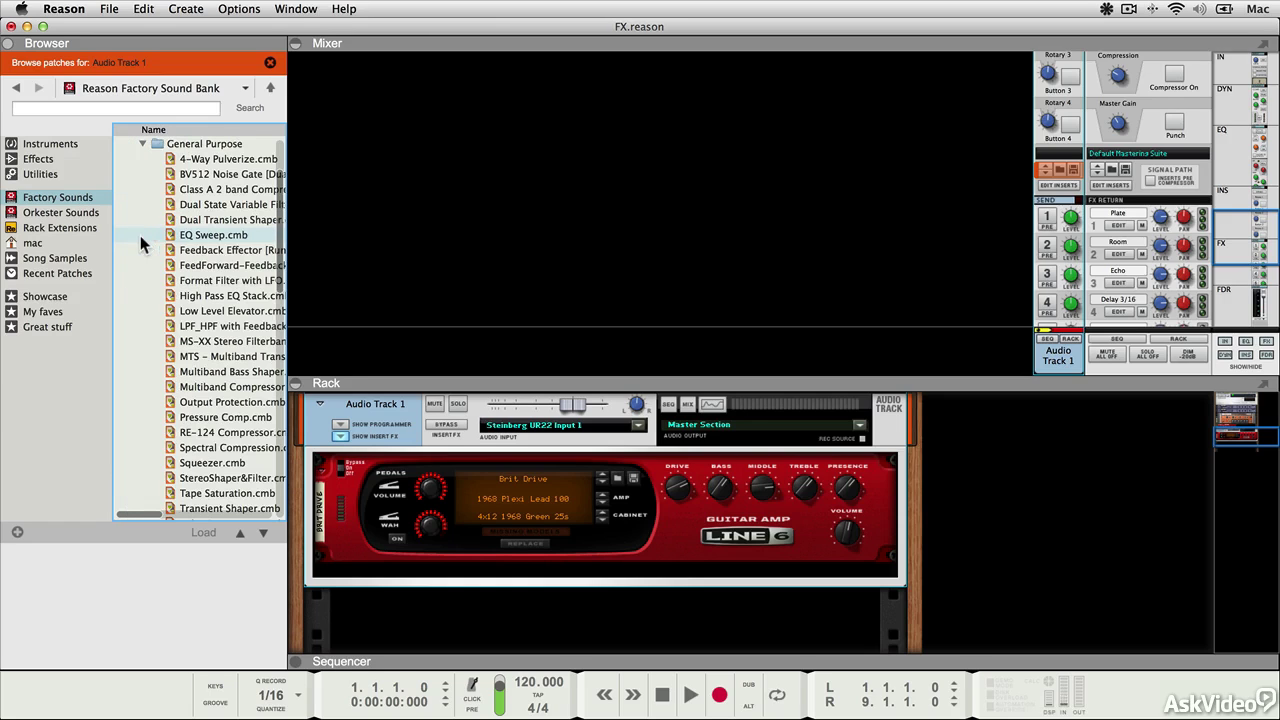
pyautogui.scroll(-3, 230, 277)
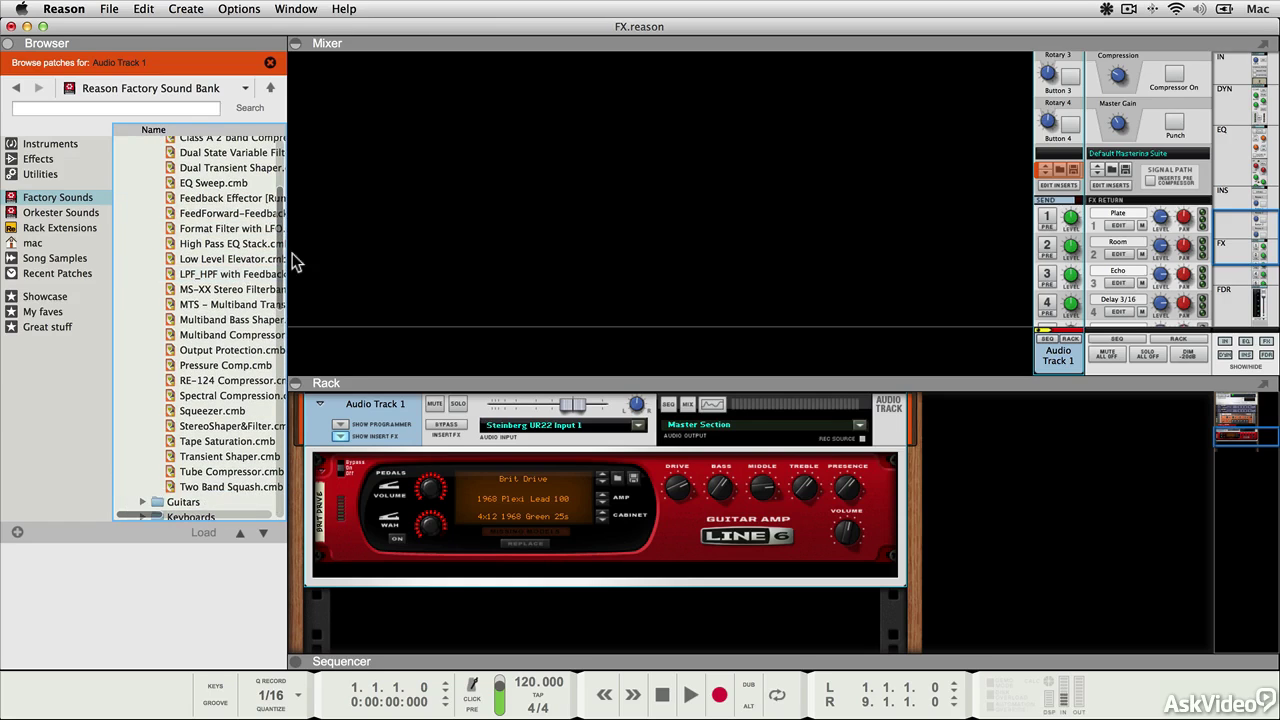
pyautogui.moveTo(290, 262); pyautogui.dragTo(371, 259)
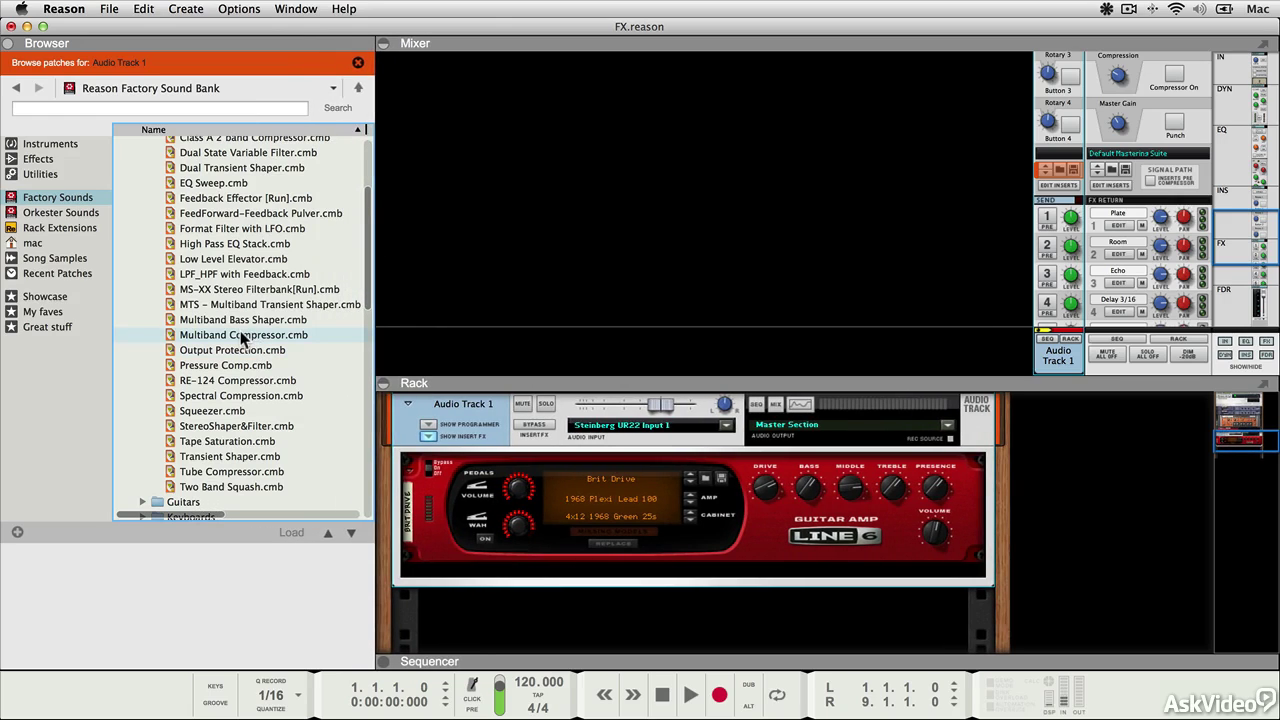
# Step: Drop Multiband Compressor.cmb onto Audio Track 1's inserts and resize the rack to review the chain
pyautogui.moveTo(241, 338); pyautogui.dragTo(632, 436)
pyautogui.moveTo(632, 436); pyautogui.dragTo(664, 426)
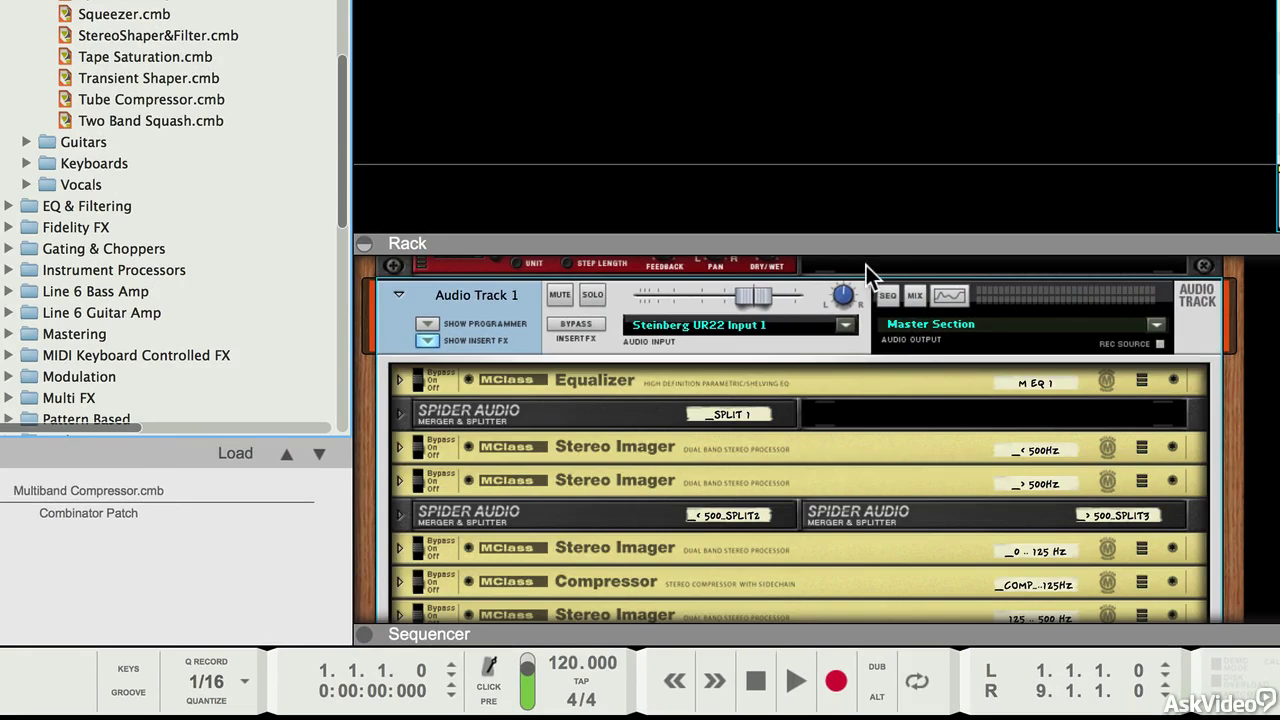
pyautogui.moveTo(860, 247); pyautogui.dragTo(866, 2)
pyautogui.scroll(-1, 800, 330)
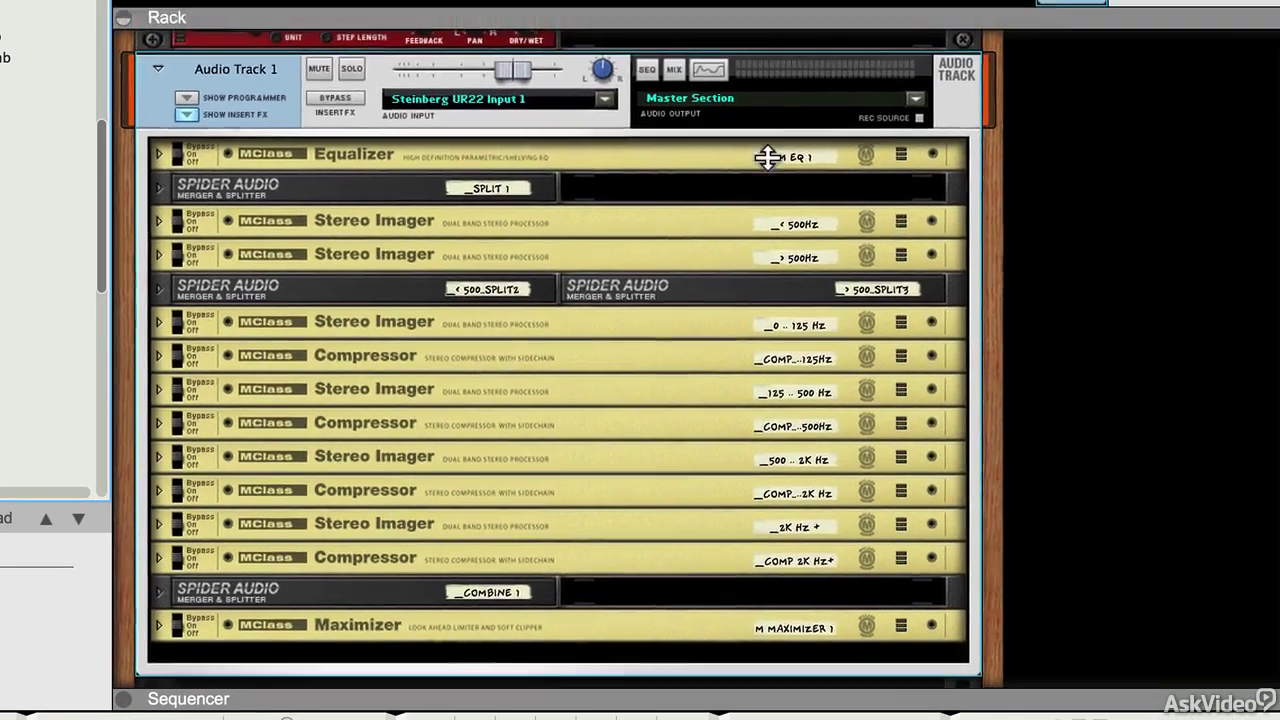
pyautogui.moveTo(755, 14); pyautogui.dragTo(755, 483)
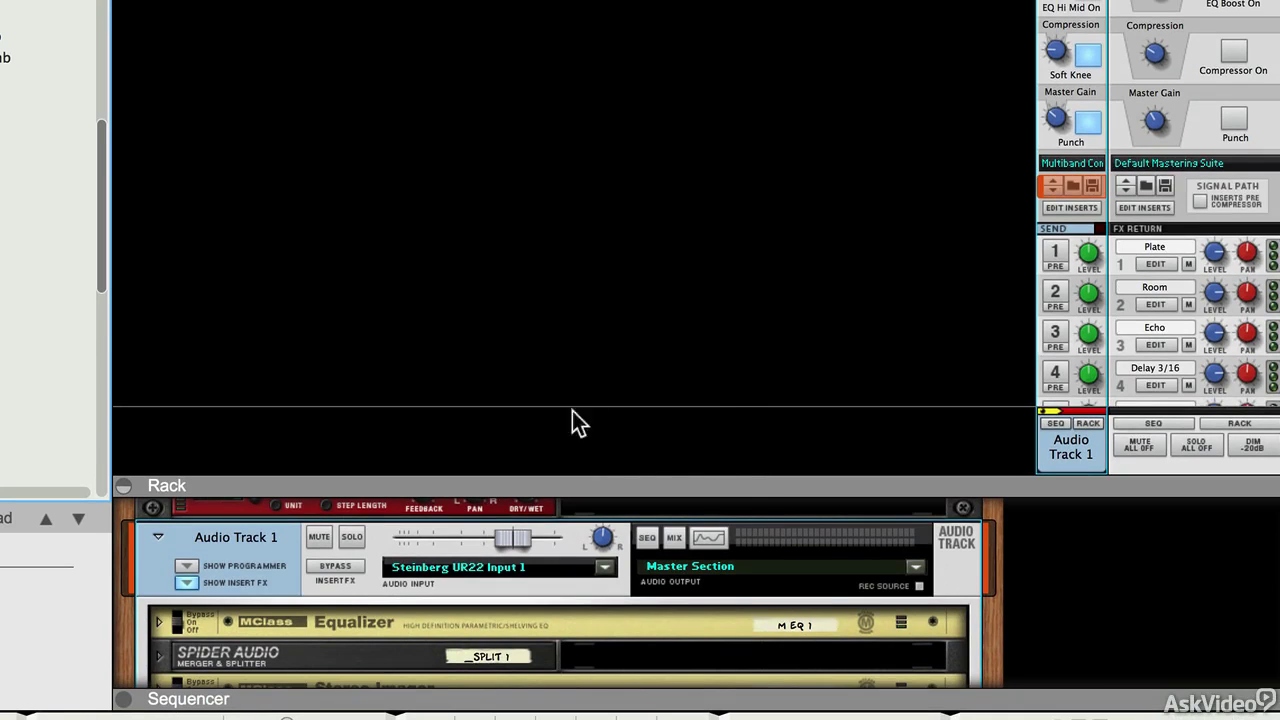
# Step: Show the insert FX programmer and view modulation routing for split3 and the _125 .. 500 Hz device
pyautogui.scroll(3, 1060, 130)
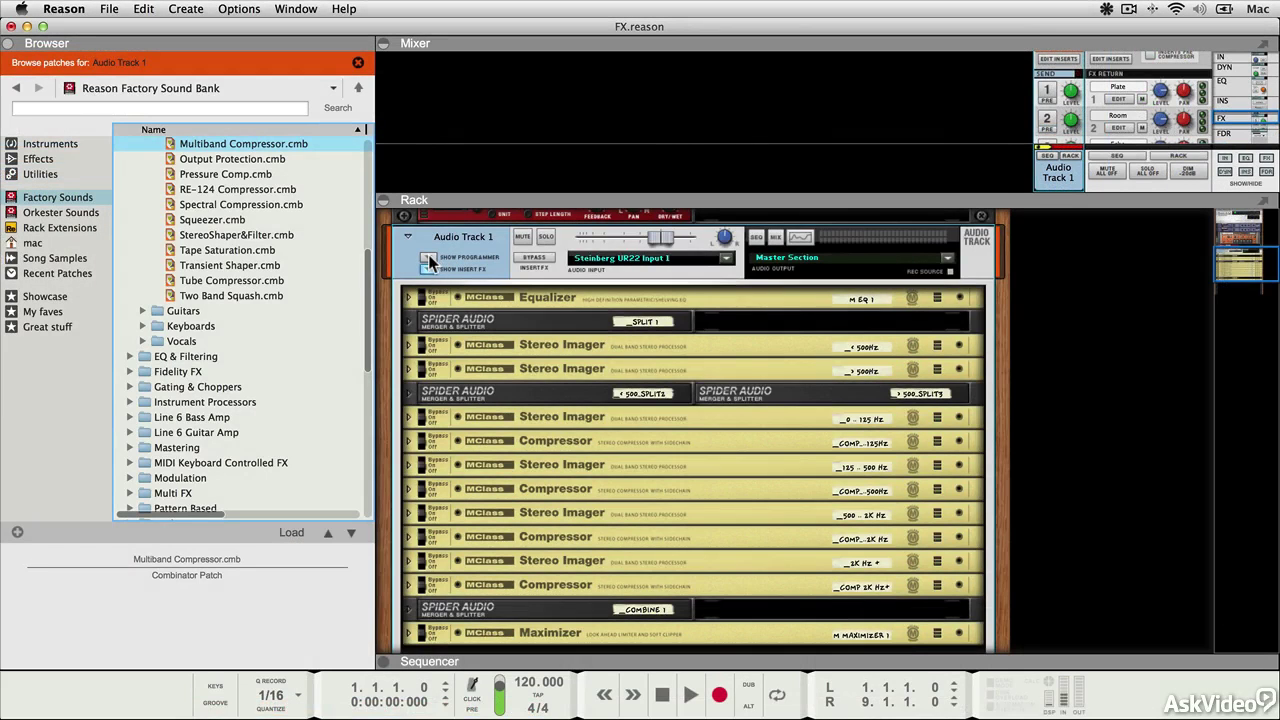
pyautogui.click(428, 256)
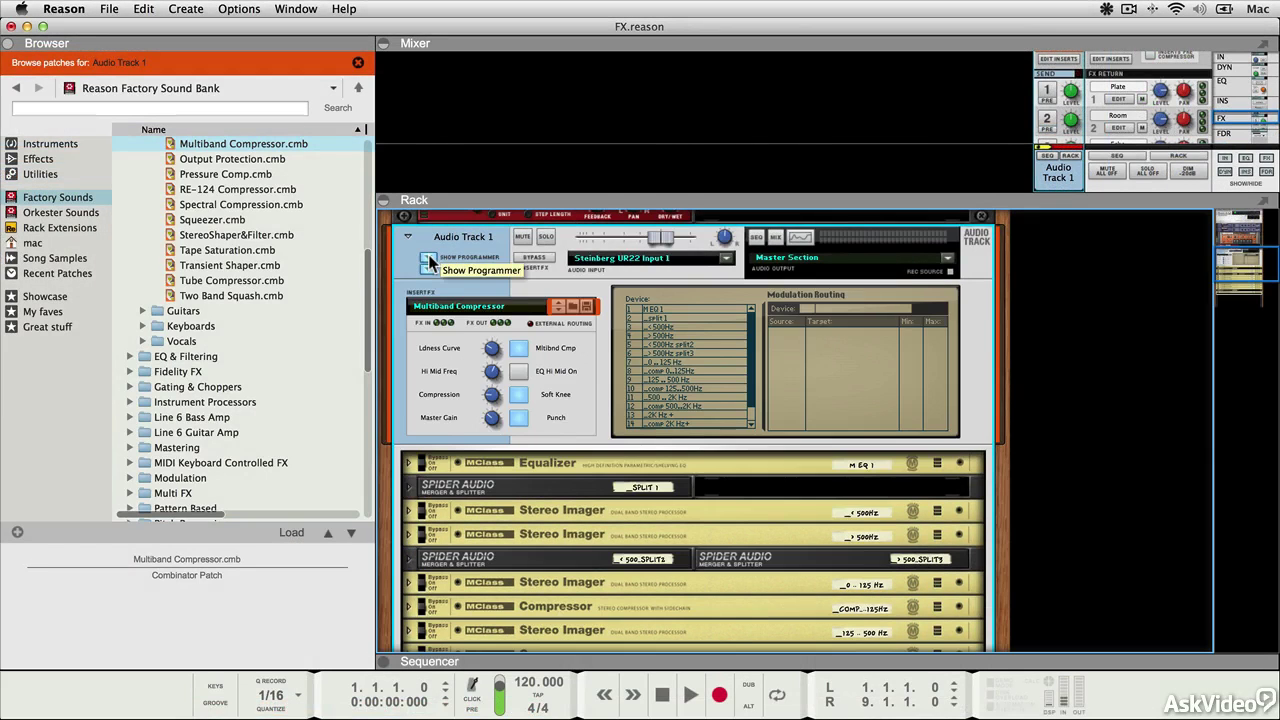
pyautogui.click(693, 335)
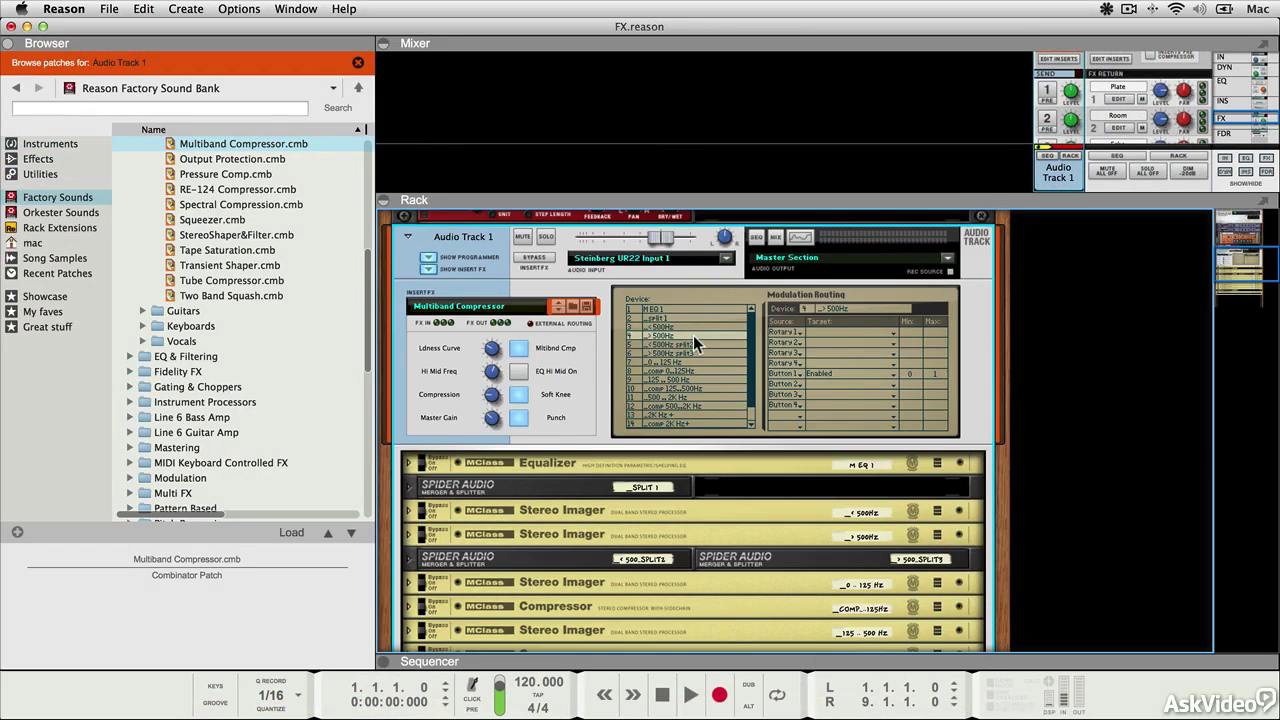
pyautogui.click(688, 356)
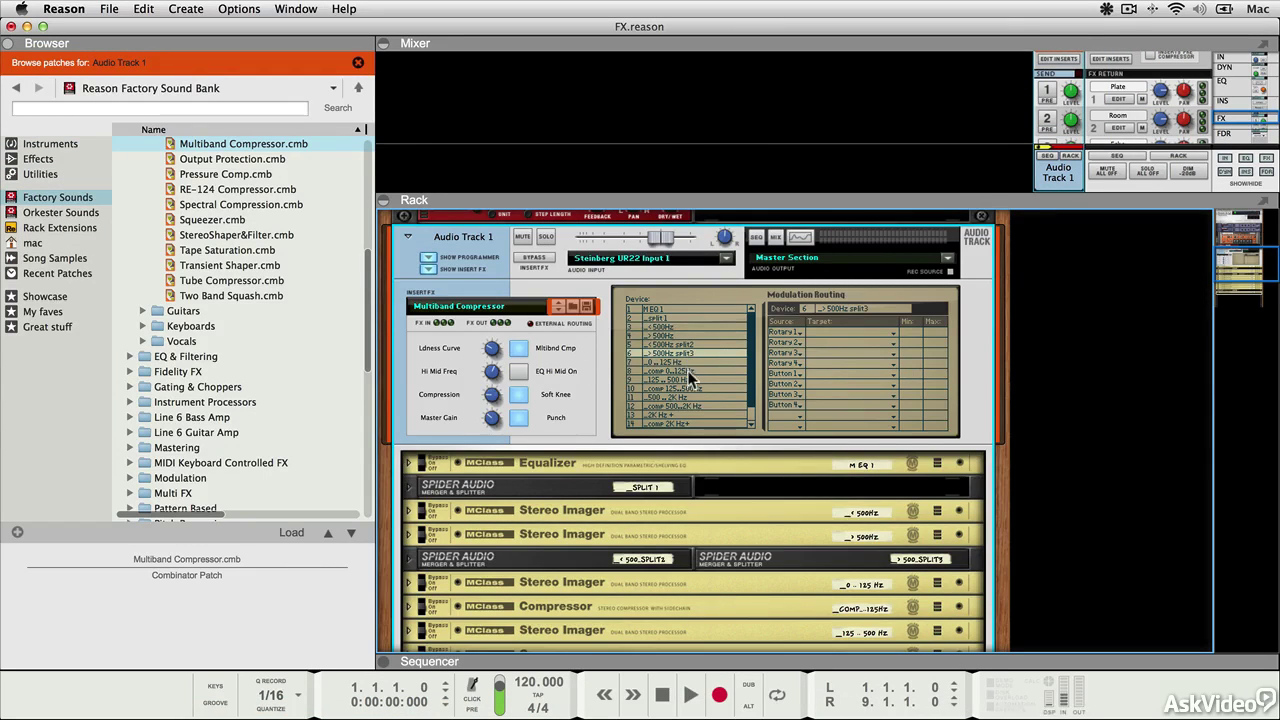
pyautogui.click(687, 378)
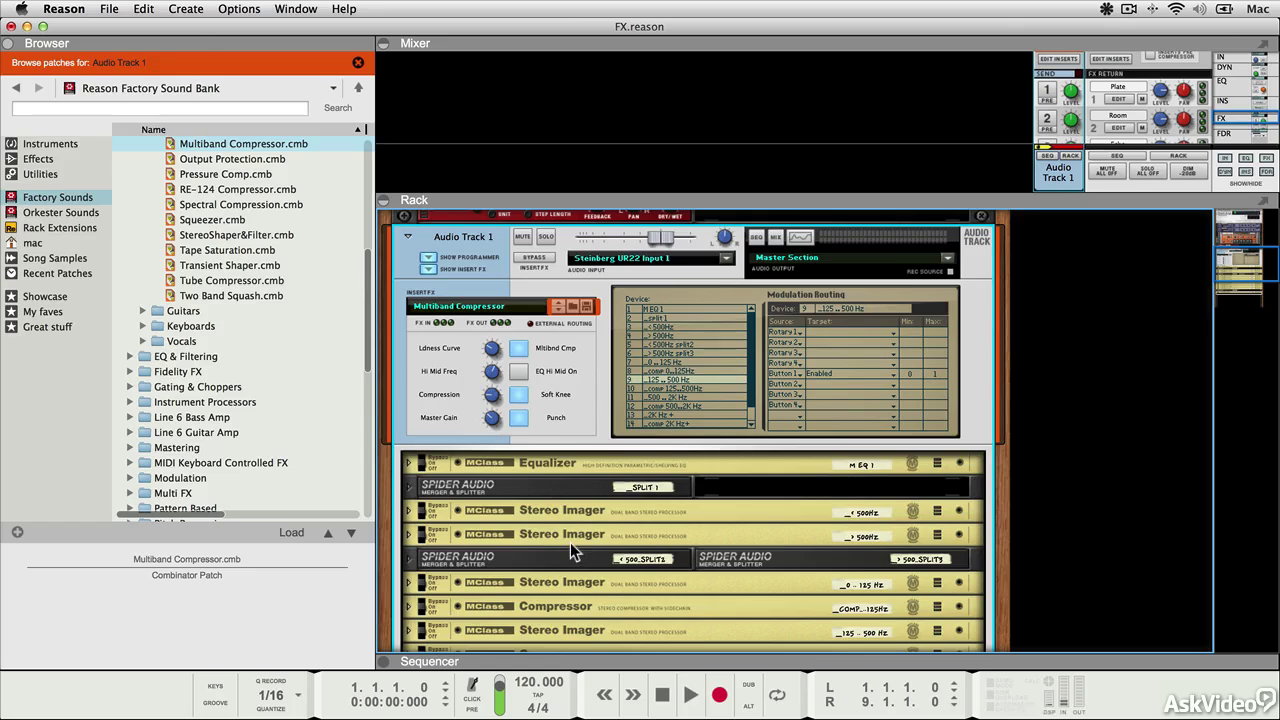